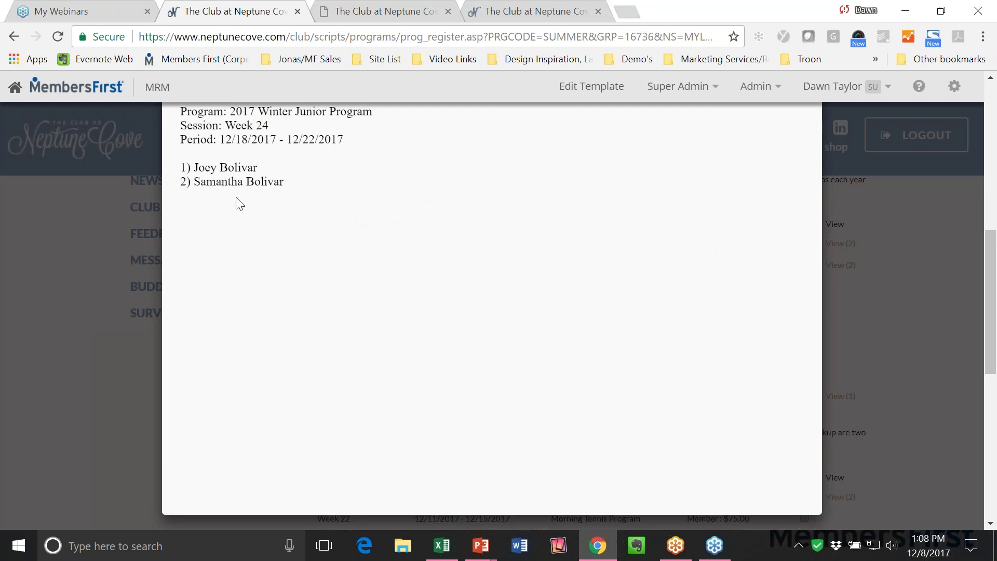
# Close the roster popup, select Weeks 25 and 26 of the 2017 Winter Junior Program, and continue.
pyautogui.click(905, 325)
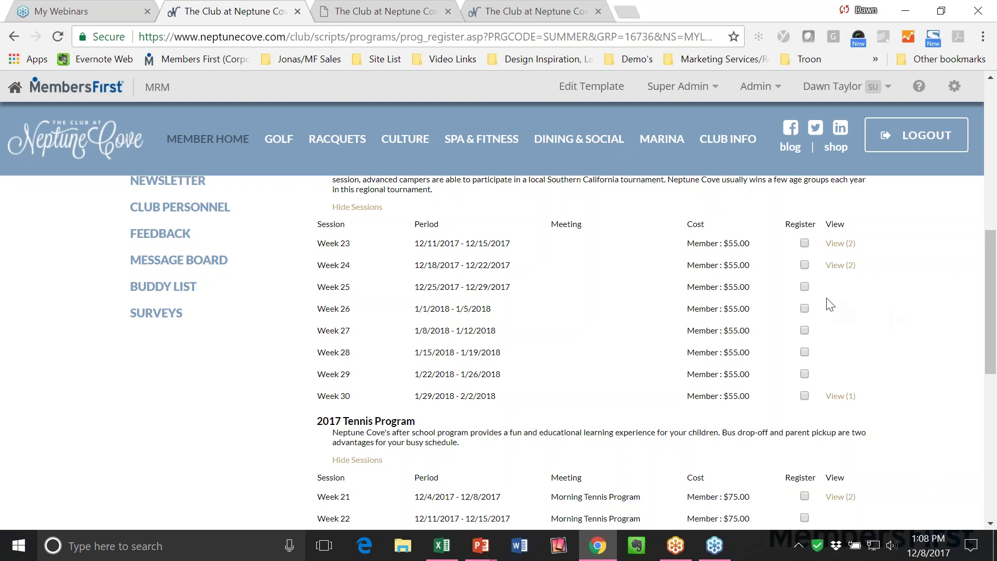
pyautogui.click(805, 287)
pyautogui.click(805, 310)
pyautogui.scroll(1, 873, 316)
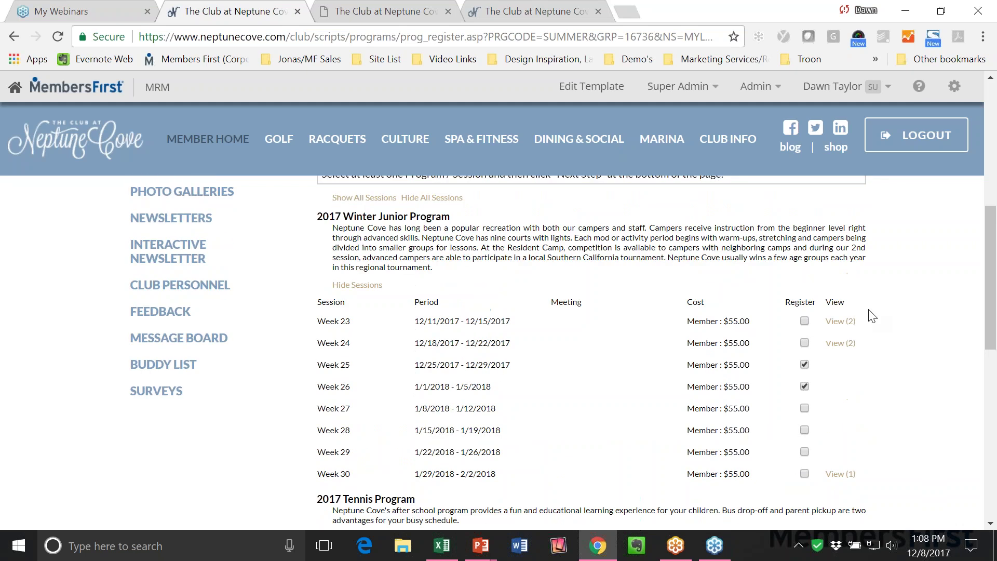
pyautogui.scroll(-5, 873, 315)
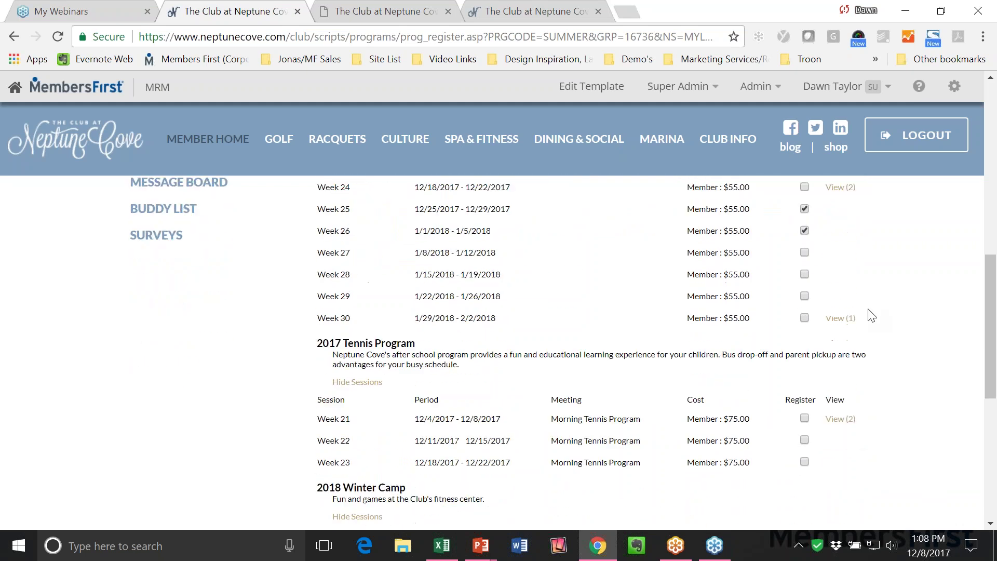
pyautogui.click(484, 453)
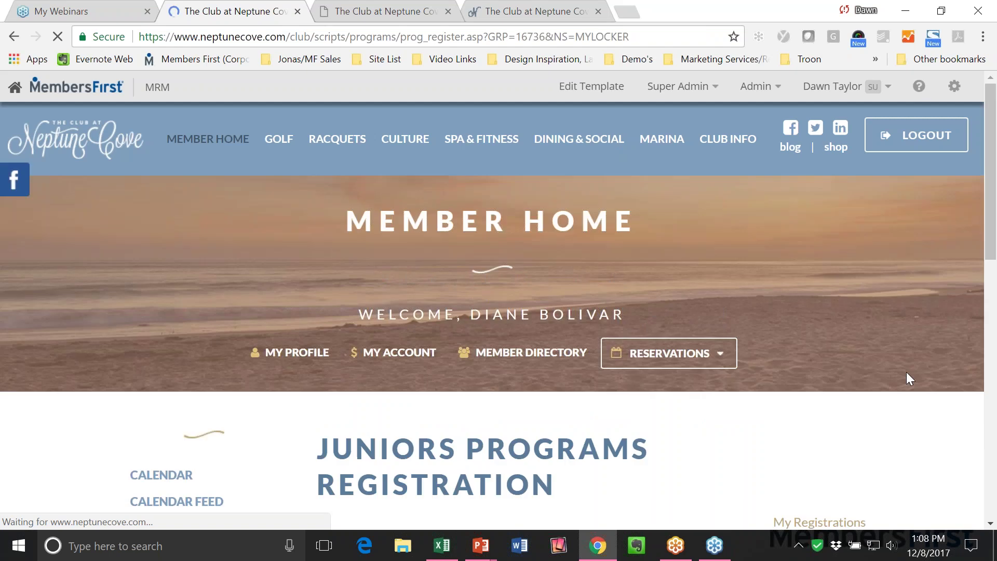
# Enroll both participants in the 12/25/2017 session and the second in 1/1/2018.
pyautogui.scroll(-2, 908, 378)
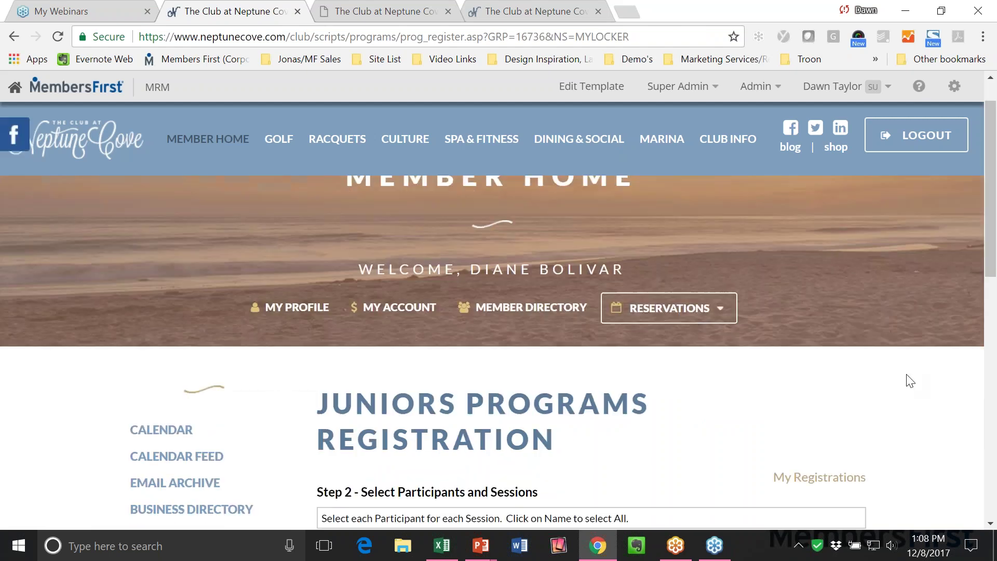
pyautogui.scroll(-3, 904, 379)
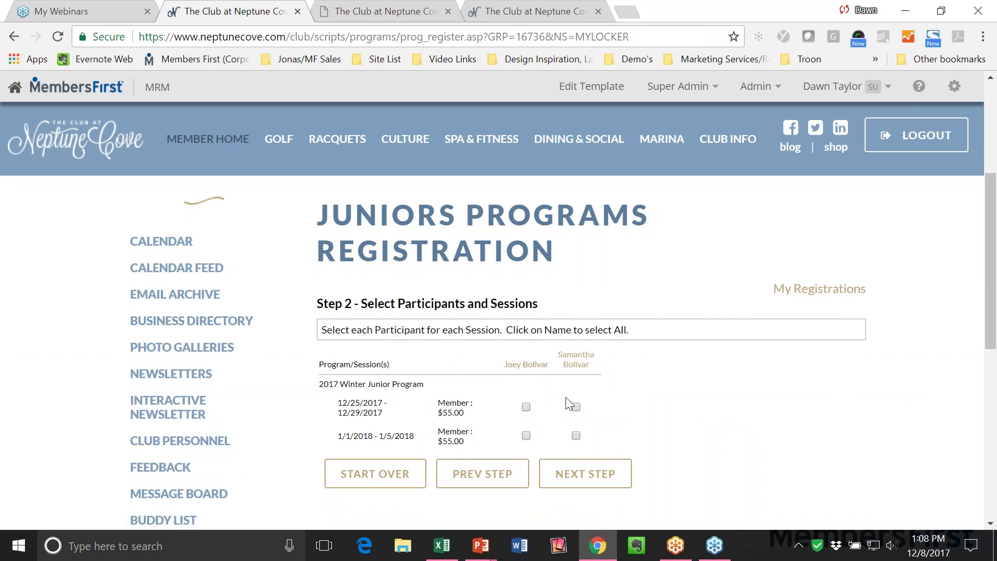
pyautogui.click(526, 408)
pyautogui.click(576, 407)
pyautogui.click(577, 435)
pyautogui.click(586, 482)
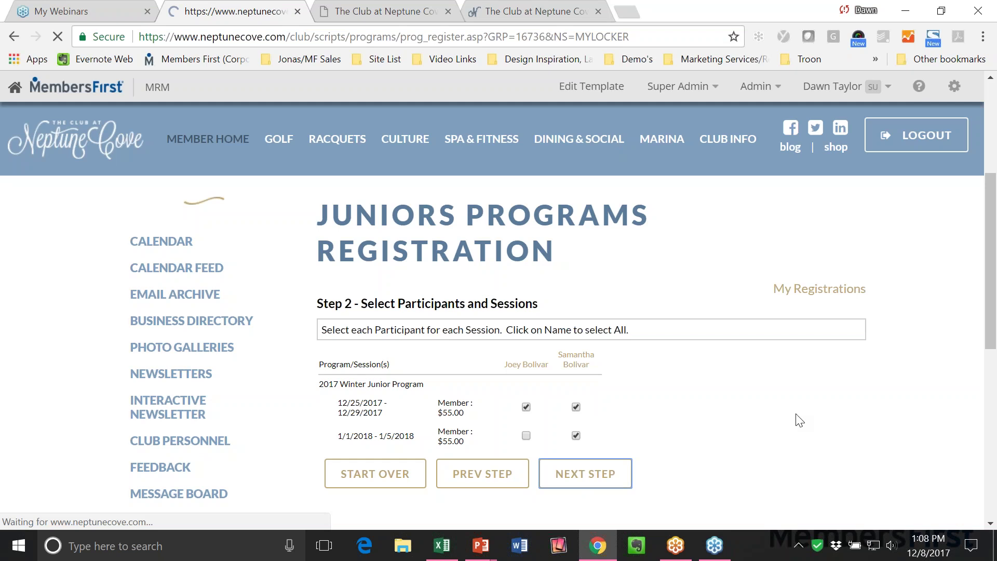
pyautogui.scroll(-2, 800, 420)
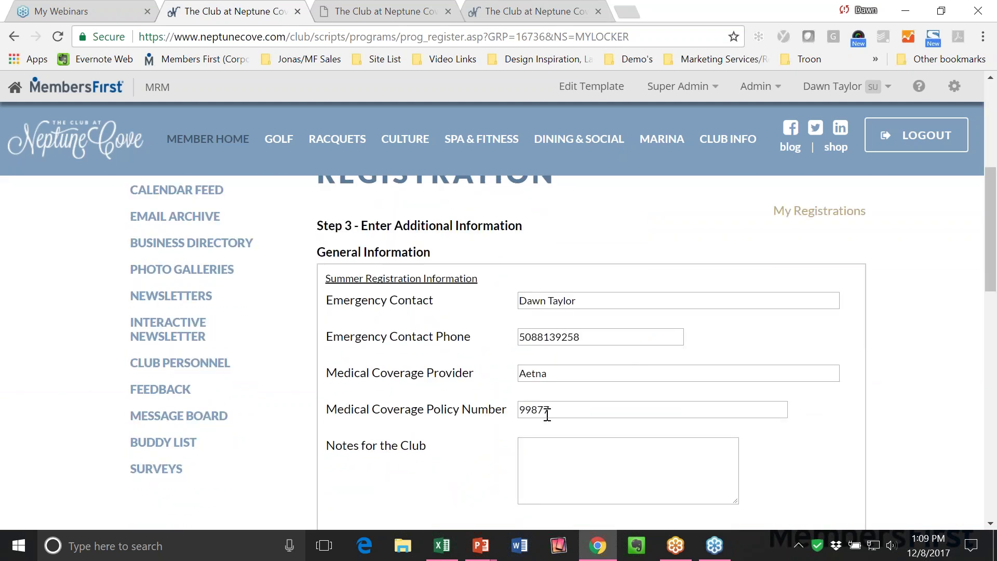
# Enter 'notes go here' in the Notes for the Club box.
pyautogui.click(542, 457)
pyautogui.scroll(-2, 697, 435)
pyautogui.write('note')
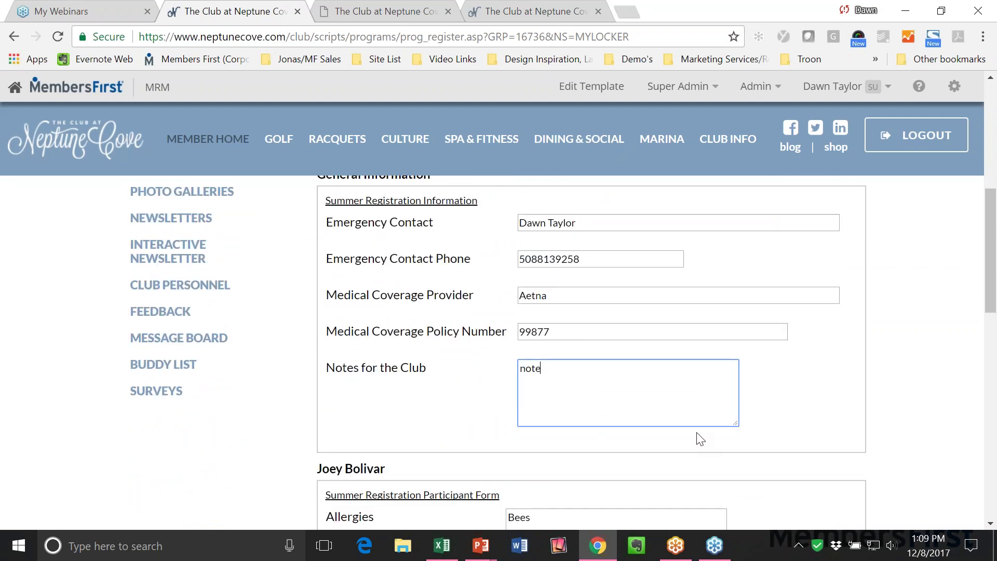
pyautogui.write('s go here')
pyautogui.scroll(-3, 697, 436)
pyautogui.scroll(3, 692, 364)
pyautogui.scroll(-4, 693, 365)
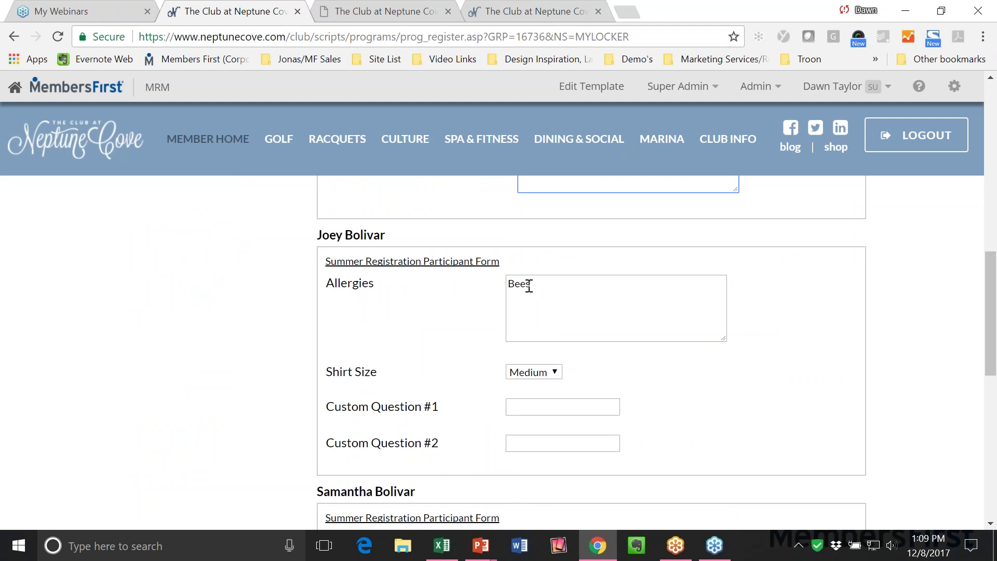
# Set the first participant's shirt size to Large and continue to the review step.
pyautogui.click(518, 373)
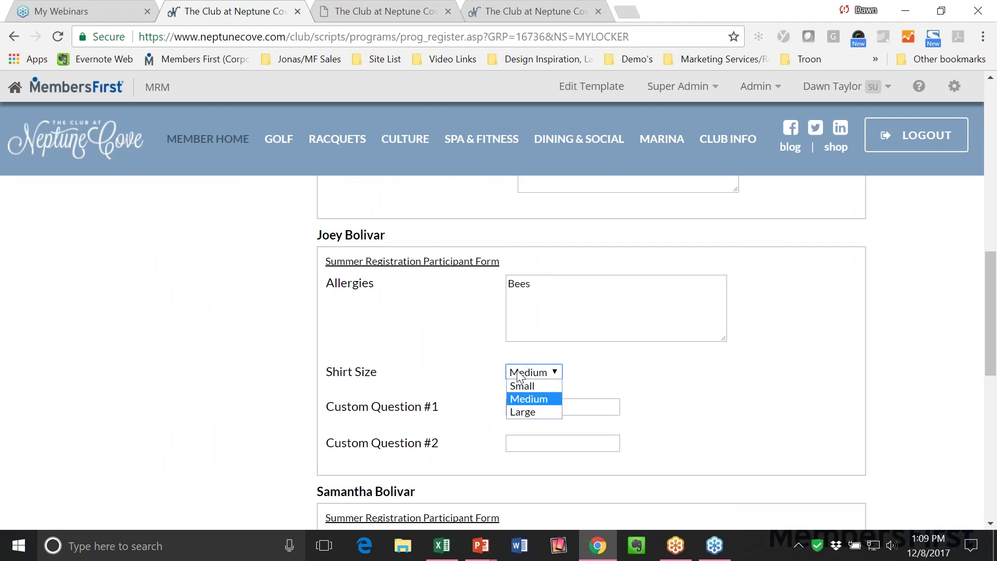
pyautogui.click(525, 413)
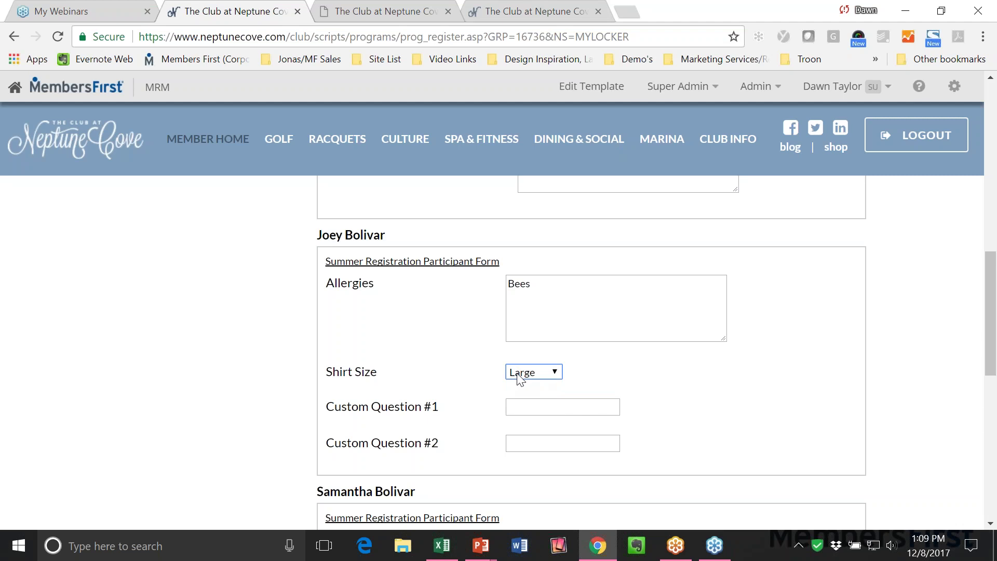
pyautogui.click(606, 370)
pyautogui.moveTo(329, 407); pyautogui.dragTo(446, 413)
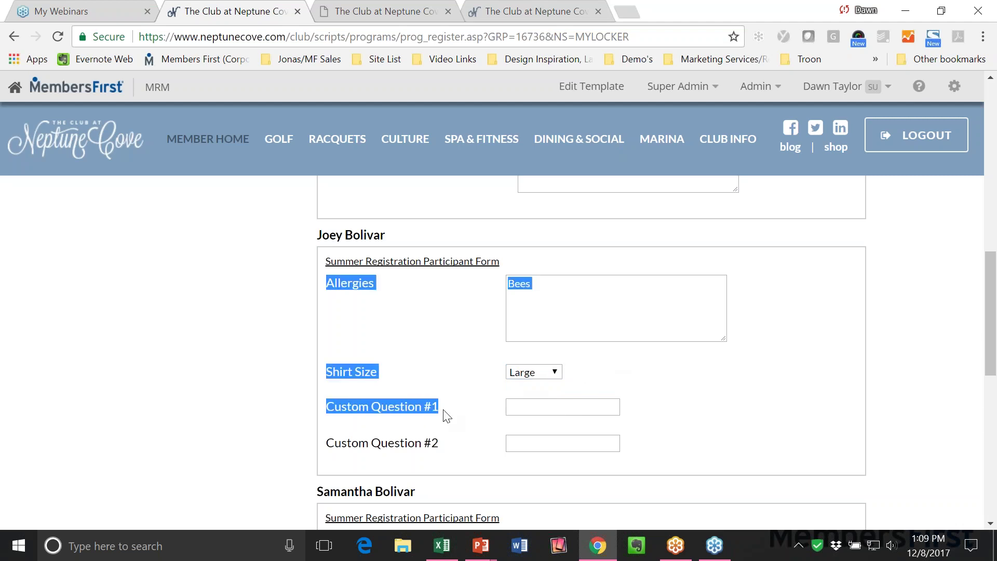
pyautogui.click(446, 413)
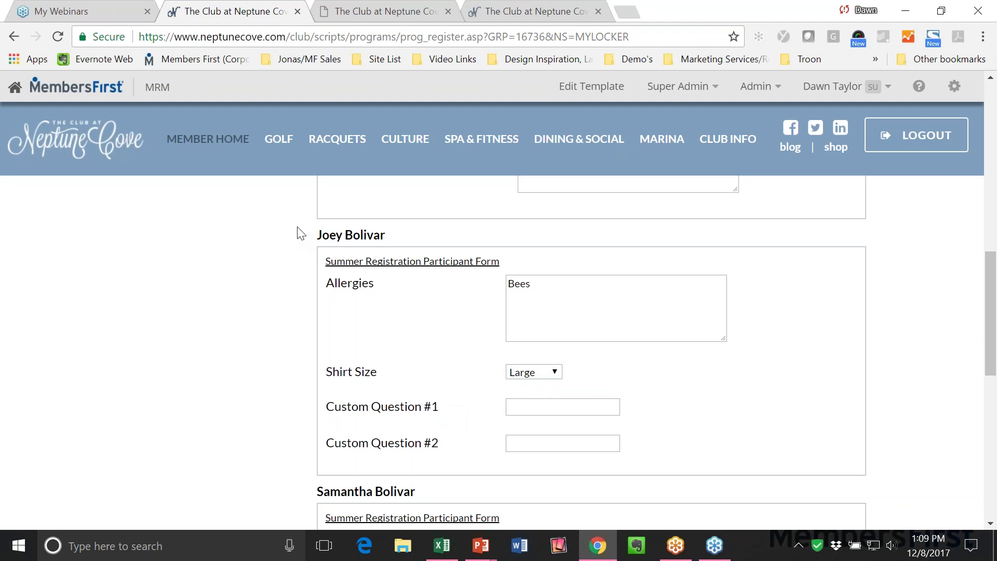
pyautogui.scroll(-1, 714, 451)
pyautogui.scroll(-3, 714, 451)
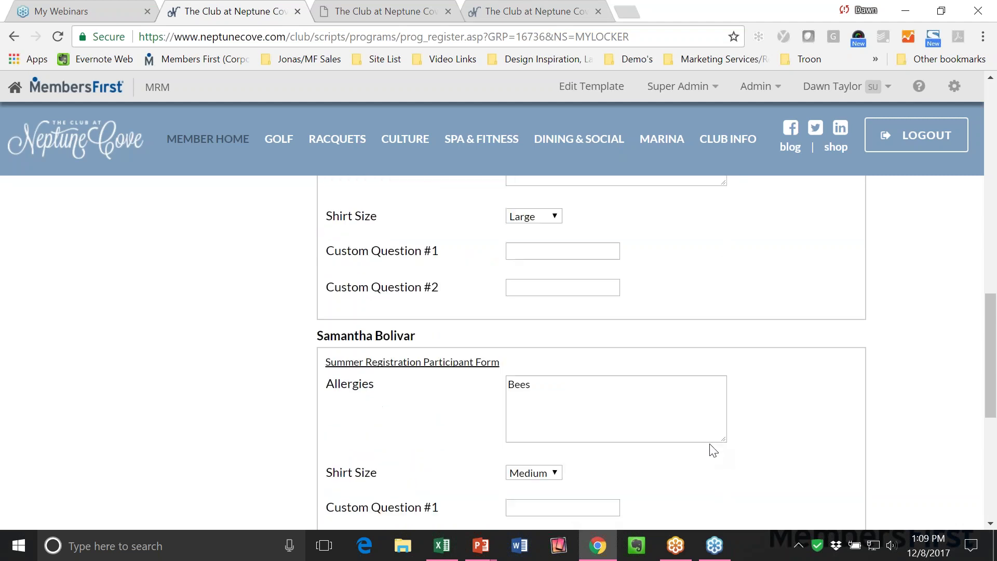
pyautogui.scroll(-2, 713, 450)
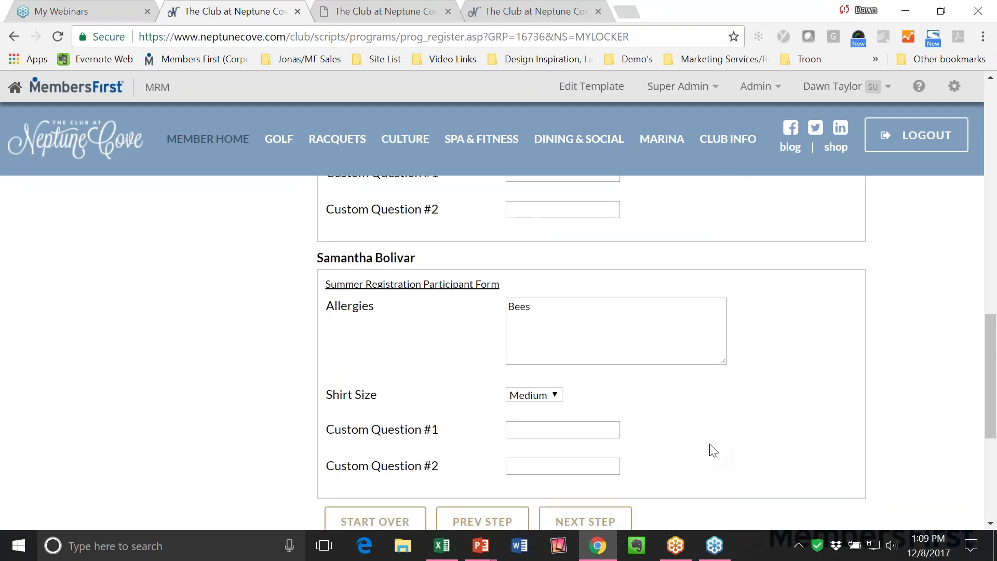
pyautogui.scroll(-2, 714, 451)
pyautogui.click(584, 446)
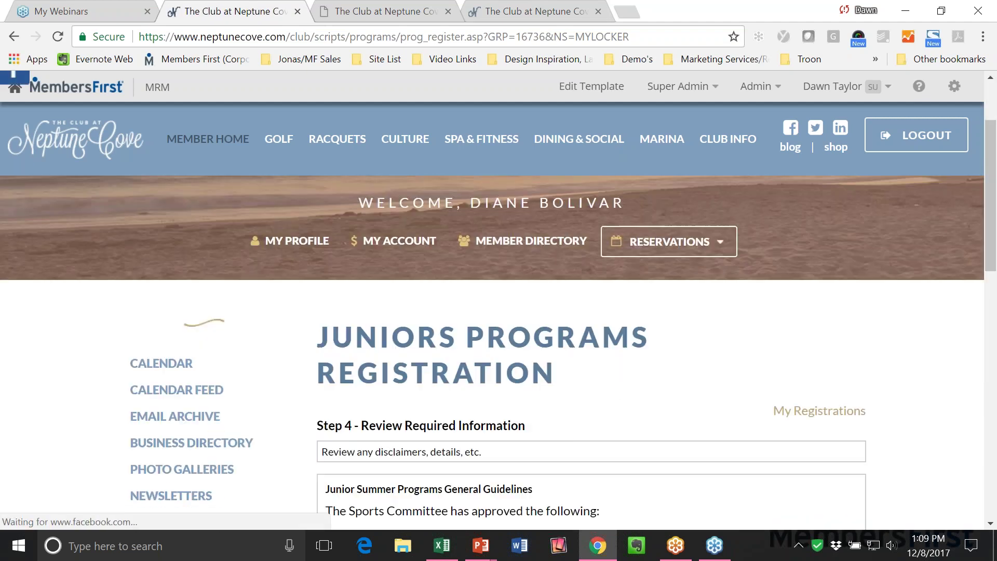
# Read the junior program guidelines, acknowledge them with the member's initials, and submit.
pyautogui.scroll(-3, 584, 447)
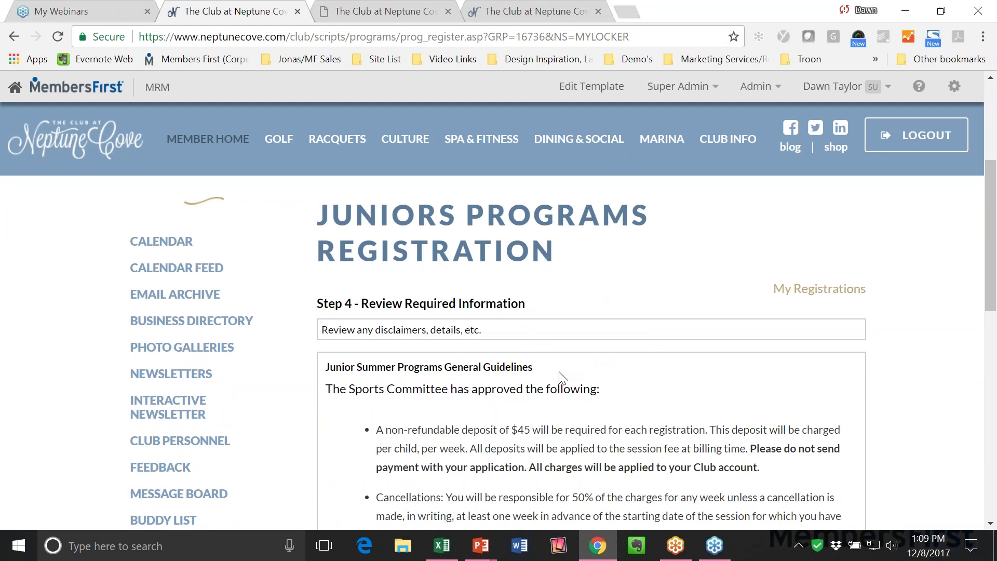
pyautogui.scroll(-2, 561, 376)
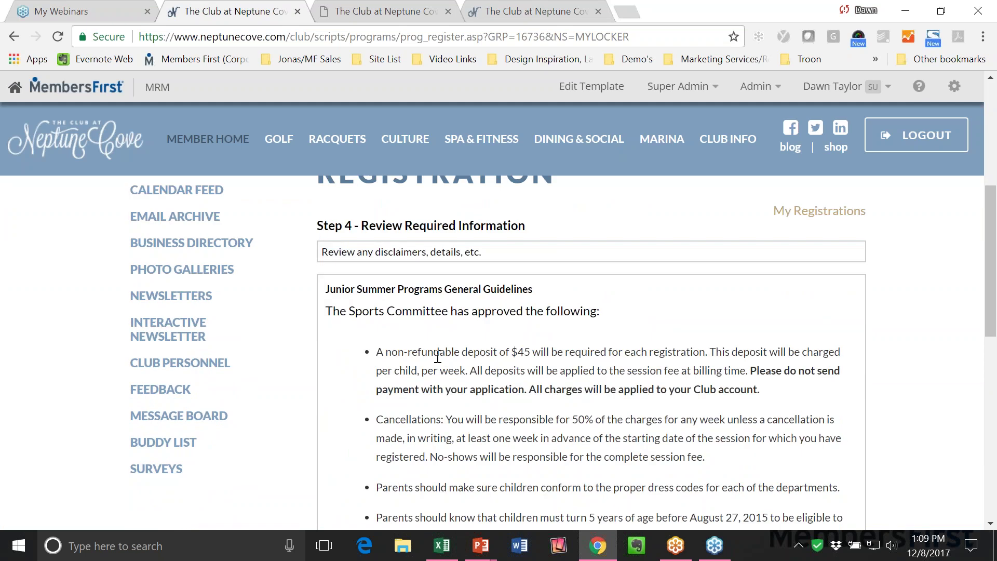
pyautogui.scroll(-3, 597, 356)
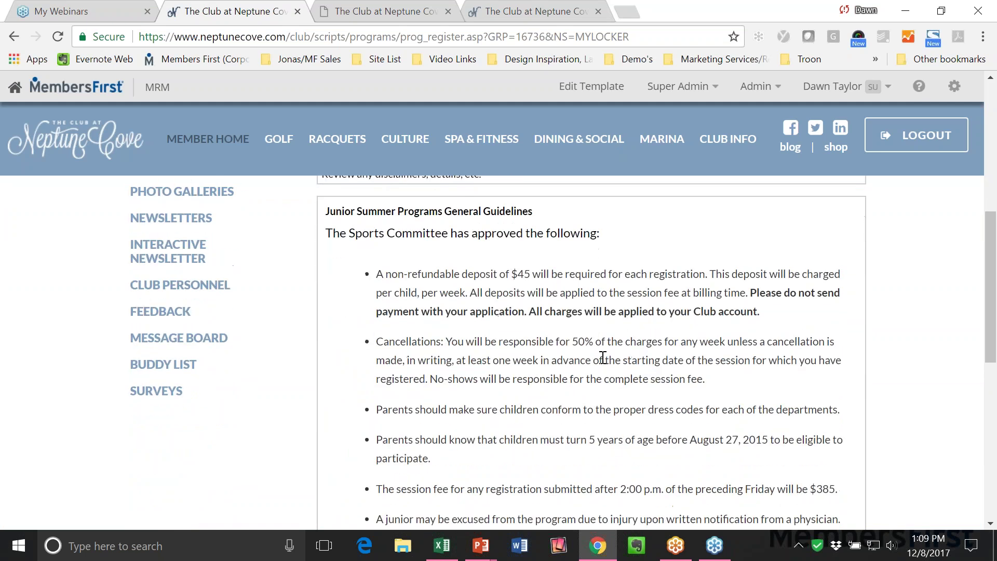
pyautogui.scroll(3, 603, 357)
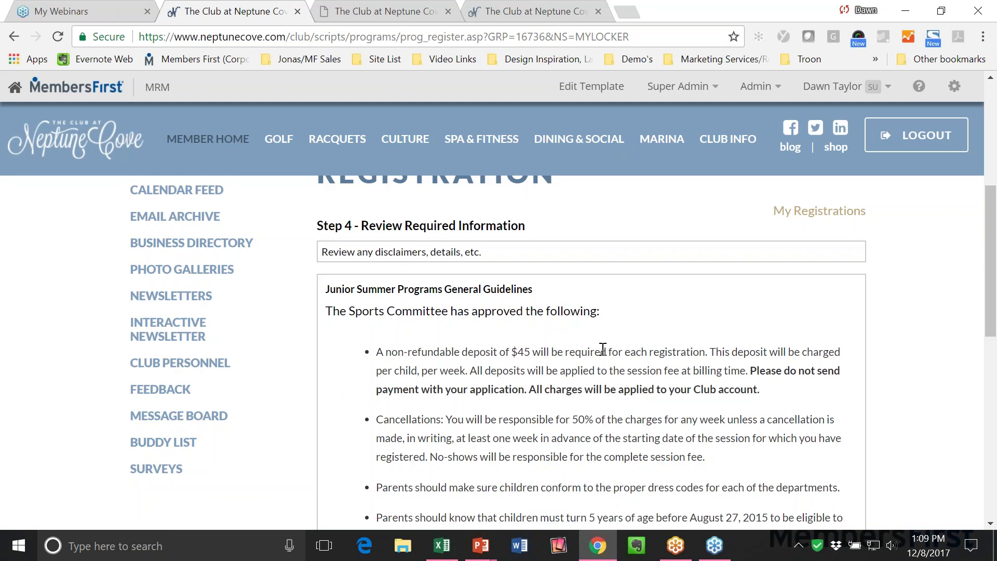
pyautogui.scroll(-5, 603, 348)
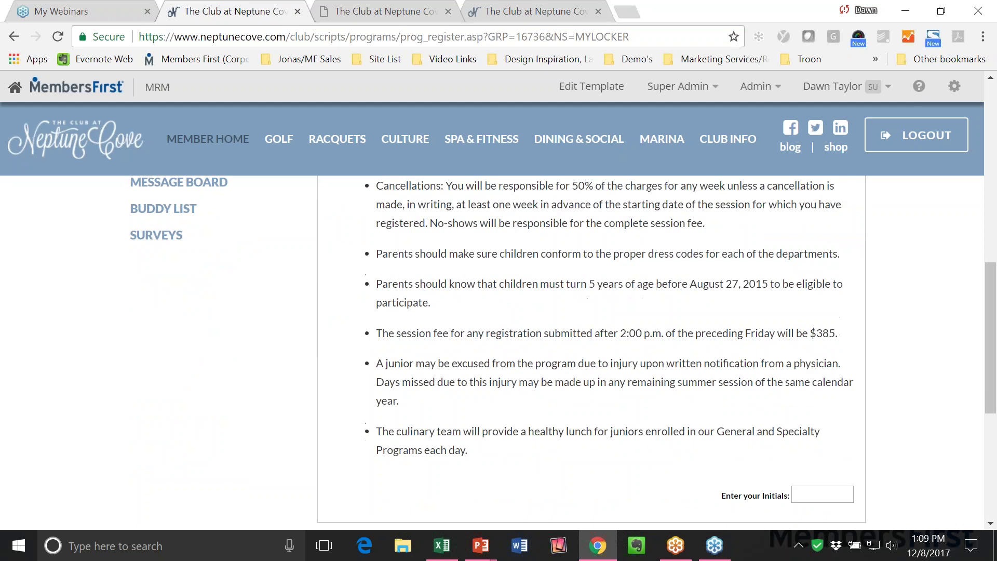
pyautogui.scroll(-2, 614, 356)
pyautogui.click(826, 416)
pyautogui.write('DT')
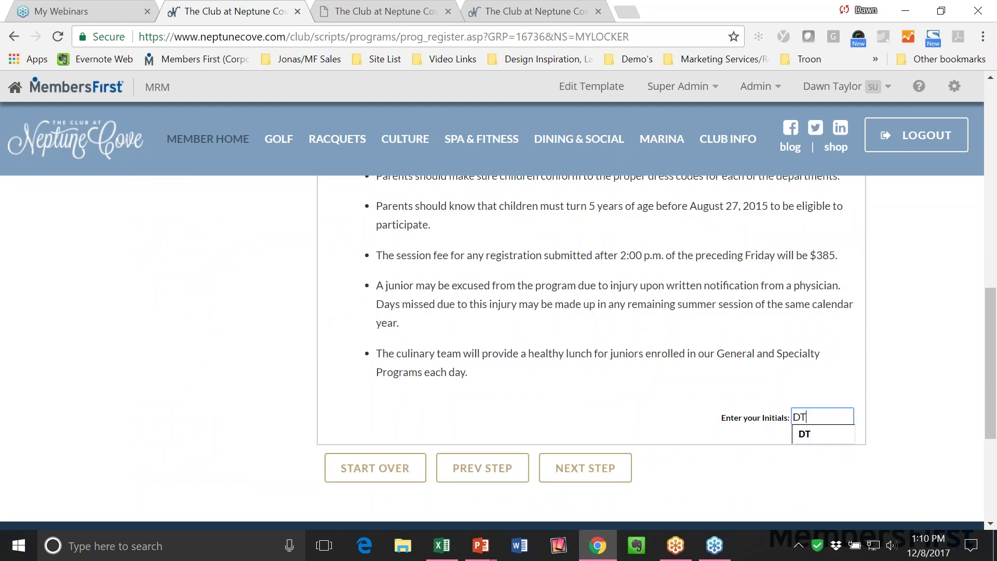
pyautogui.click(810, 433)
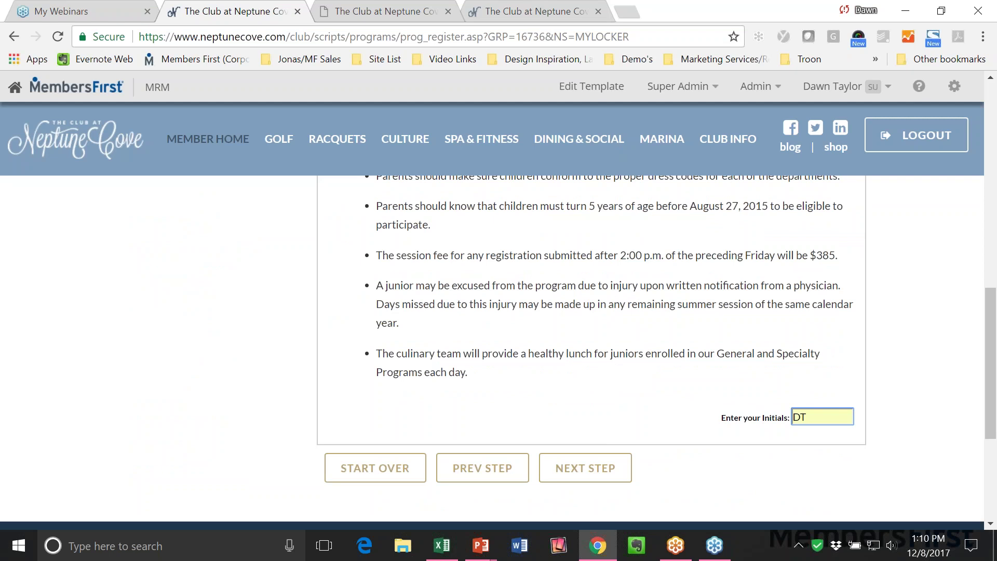
pyautogui.click(586, 468)
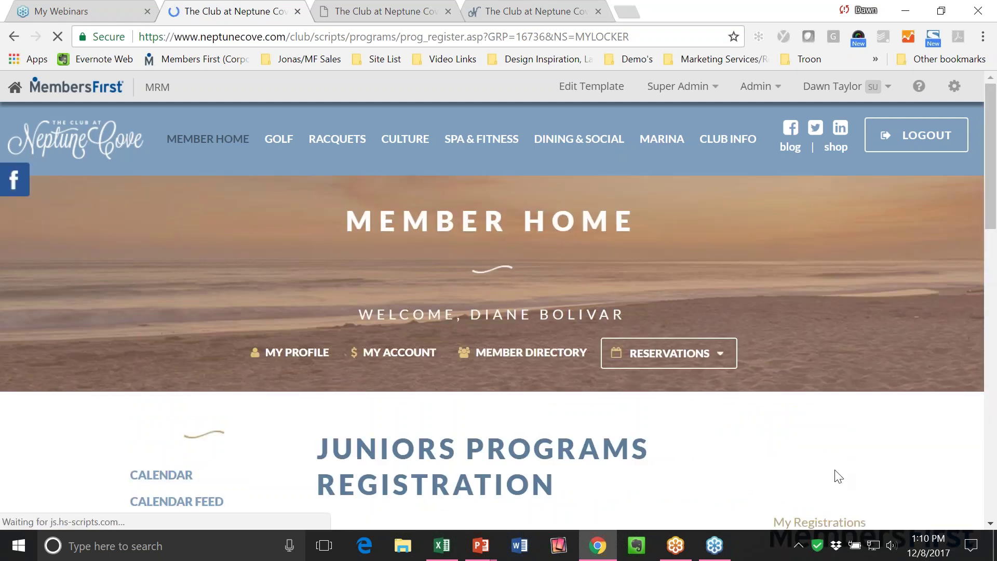
# Review the $165.00 total for both participants' sessions and click Complete Registration.
pyautogui.scroll(-3, 812, 461)
pyautogui.scroll(-1, 813, 461)
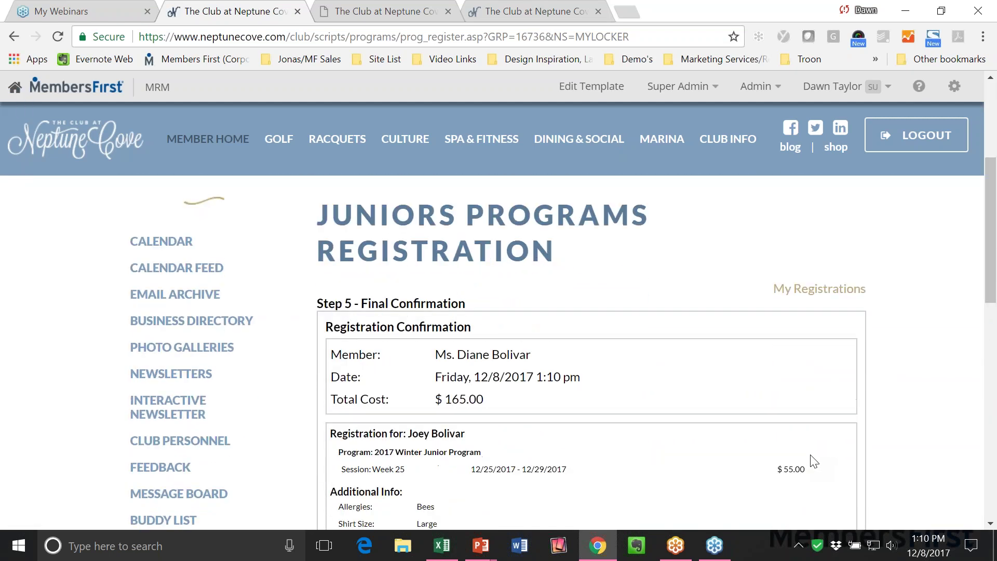
pyautogui.scroll(-1, 581, 426)
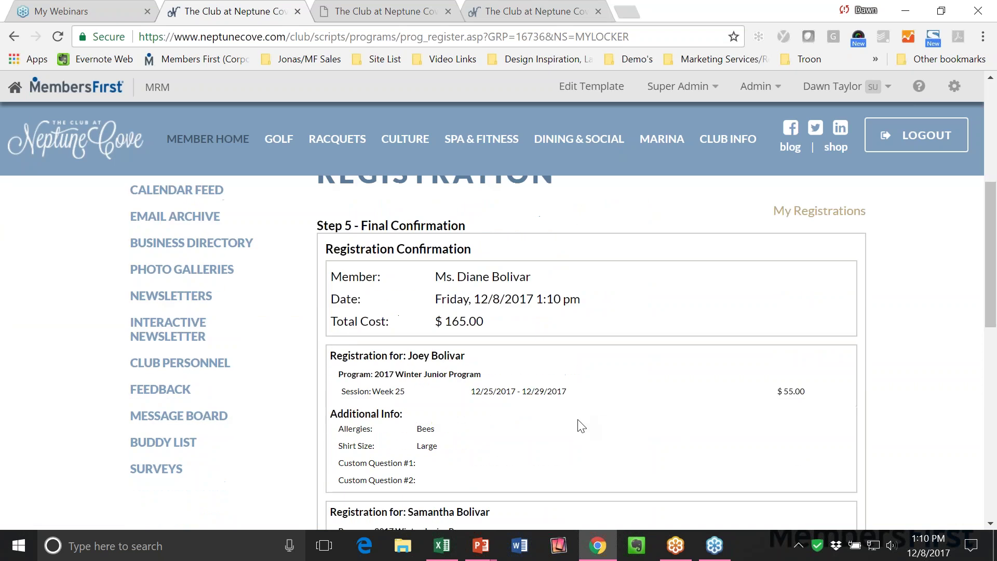
pyautogui.moveTo(432, 321); pyautogui.dragTo(485, 322)
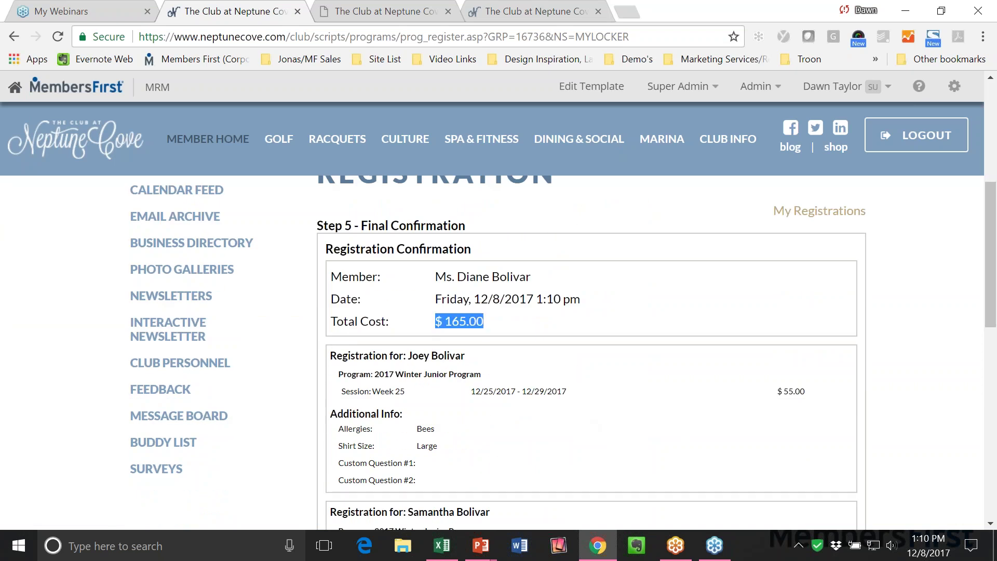
pyautogui.click(627, 407)
pyautogui.scroll(-1, 413, 388)
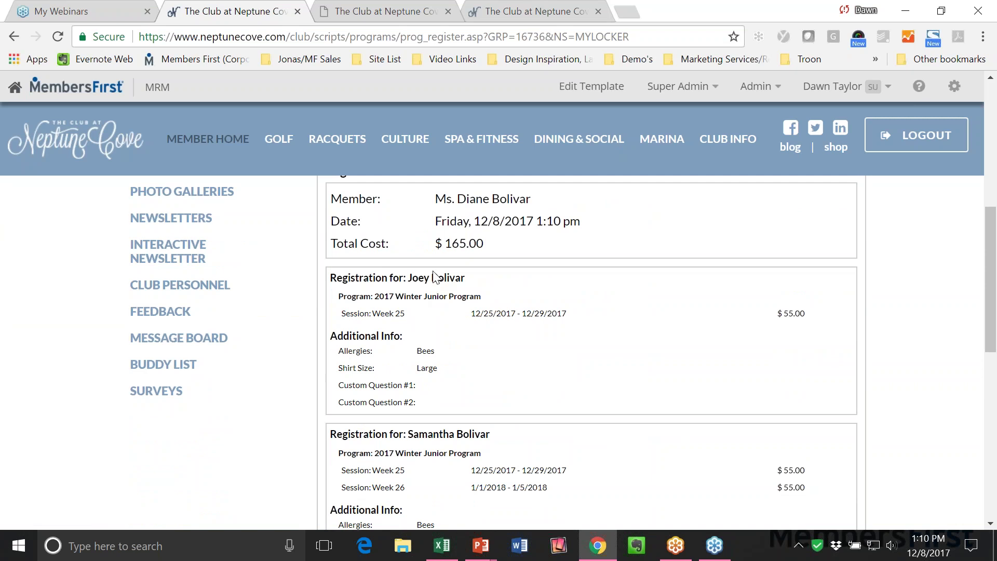
pyautogui.scroll(-1, 412, 318)
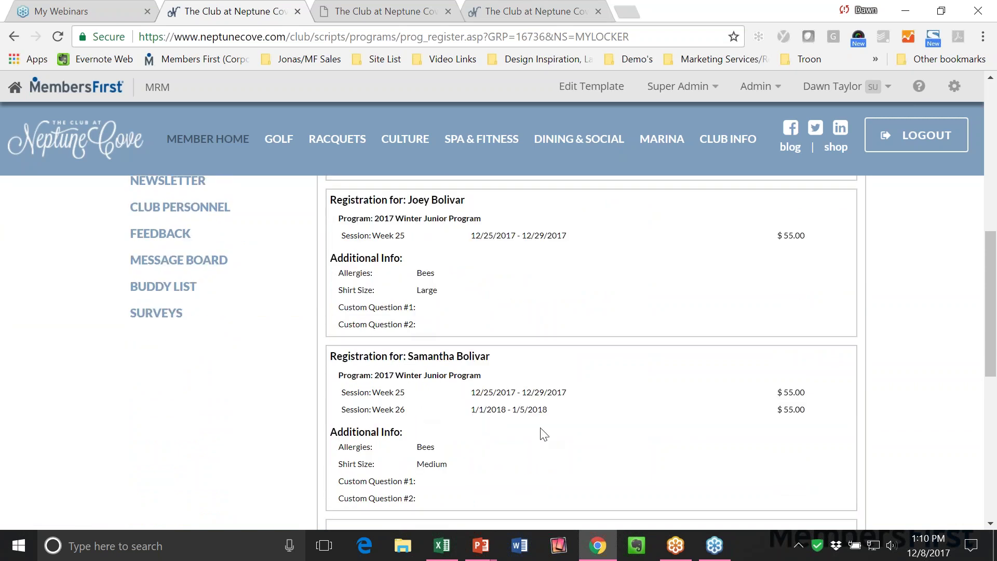
pyautogui.scroll(-2, 765, 467)
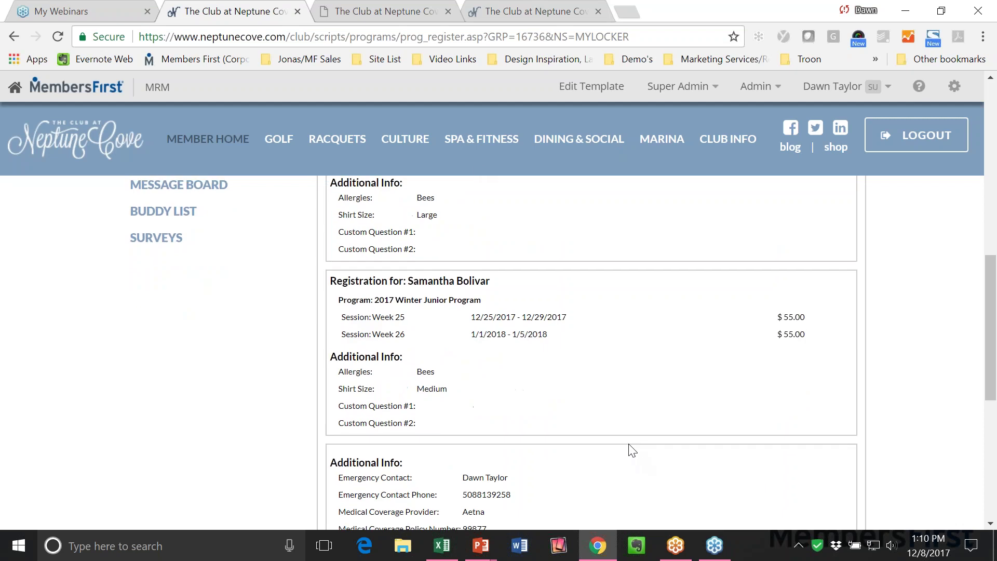
pyautogui.scroll(-1, 485, 384)
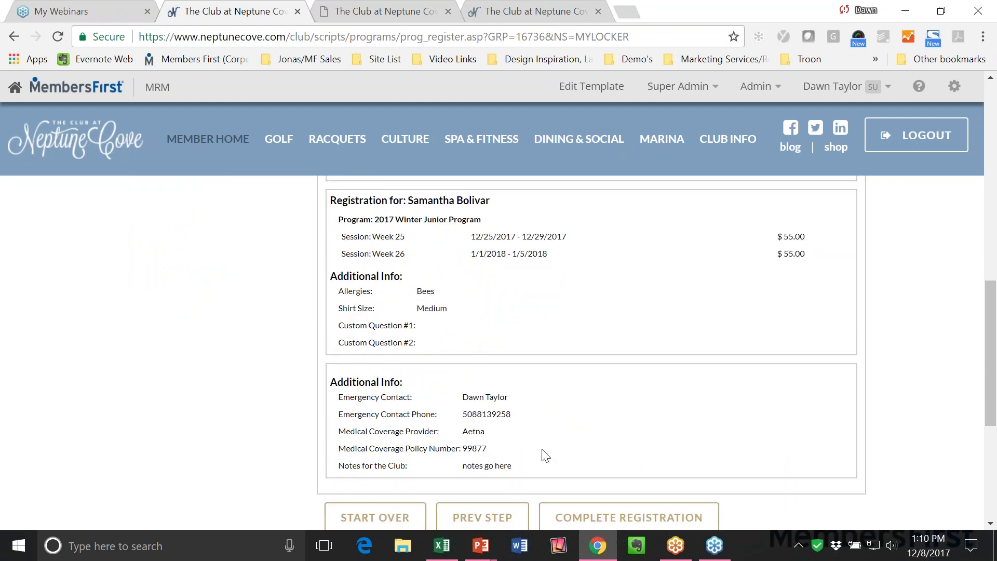
pyautogui.scroll(-1, 545, 456)
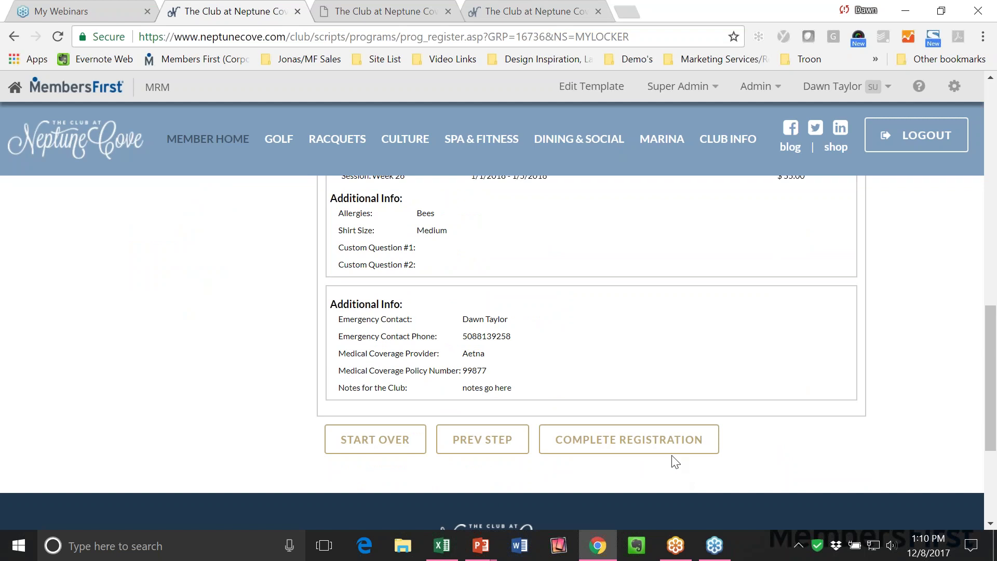
pyautogui.click(647, 446)
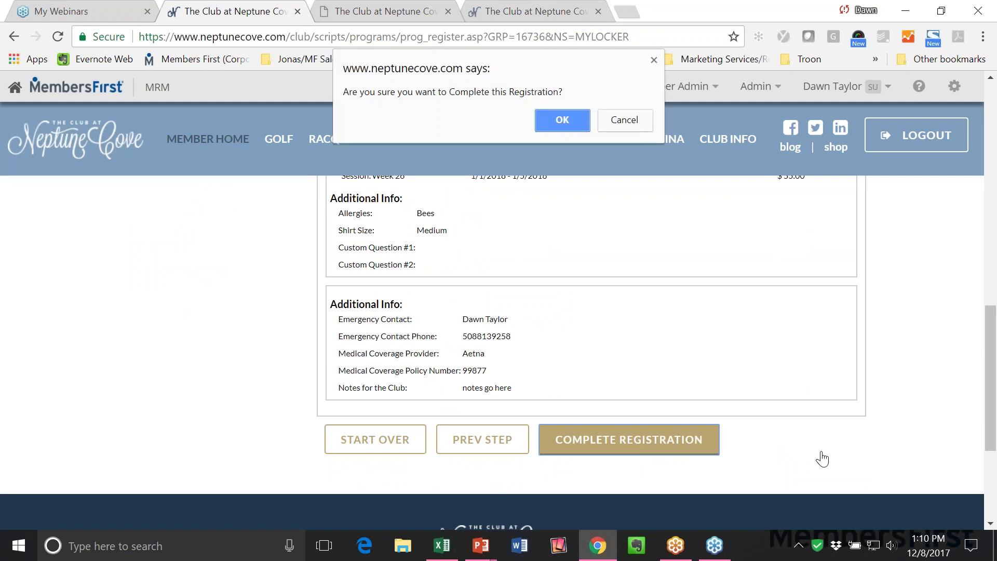
# Confirm completing the registration and select the issued registration ID number.
pyautogui.click(562, 121)
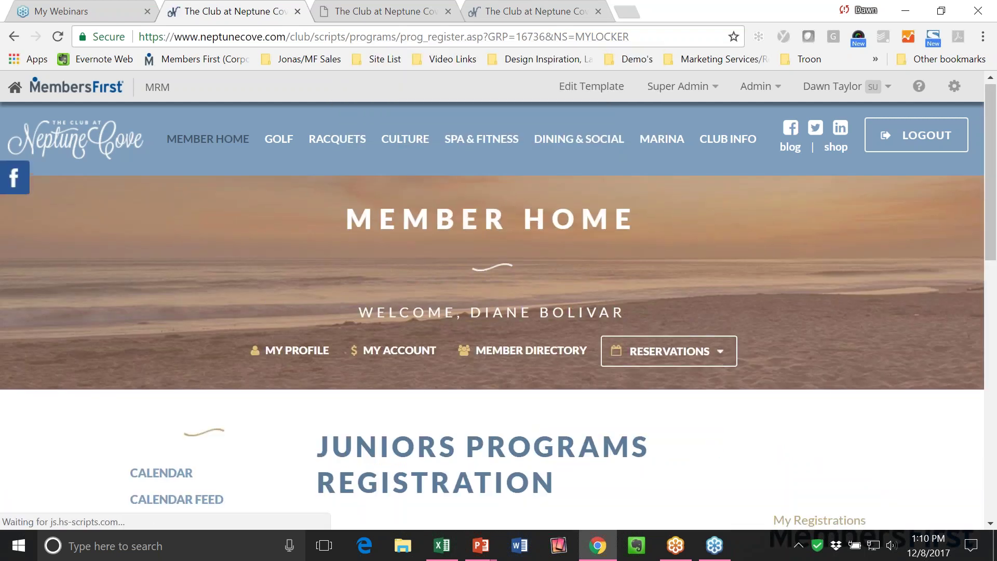
pyautogui.scroll(-1, 375, 383)
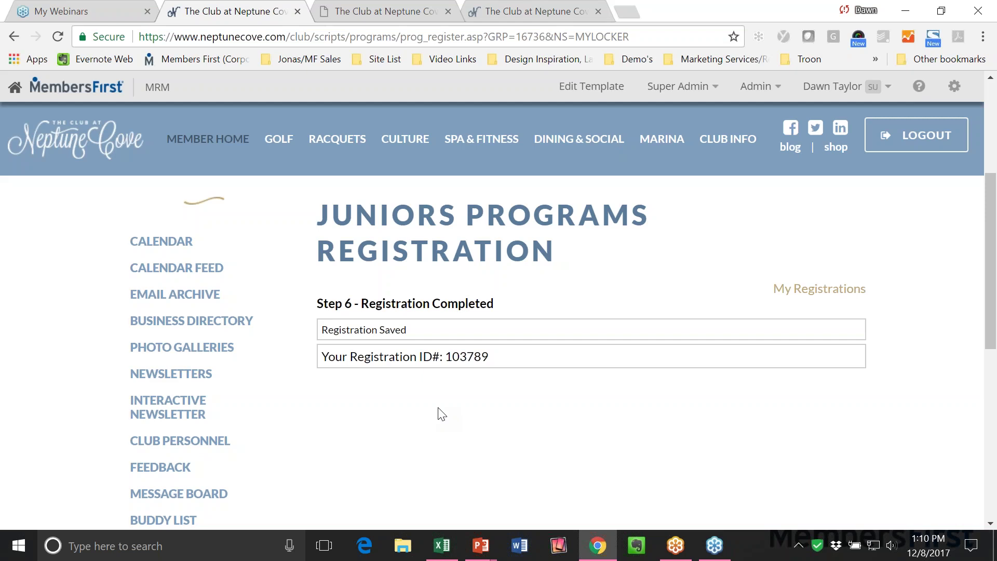
pyautogui.doubleClick(464, 354)
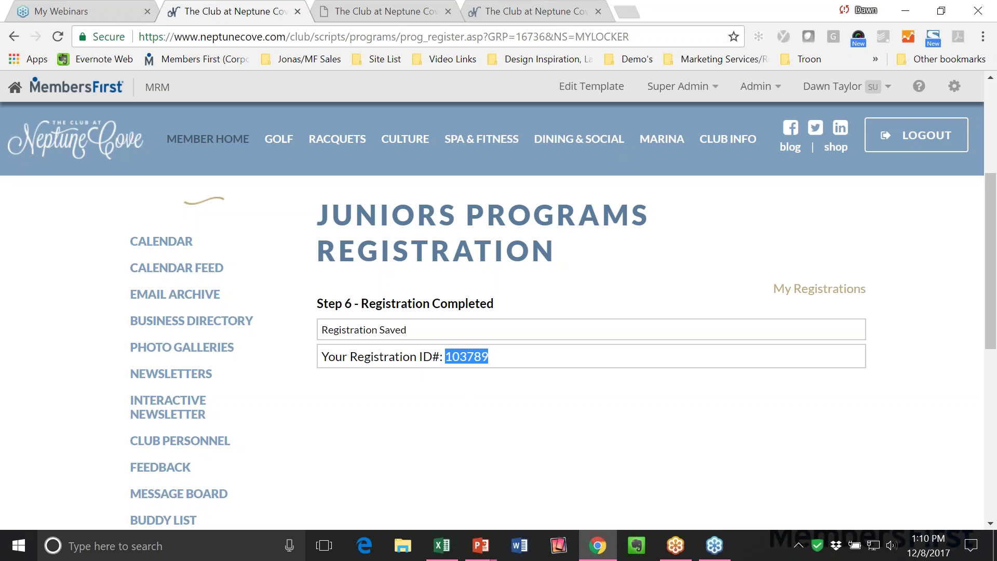
pyautogui.click(511, 388)
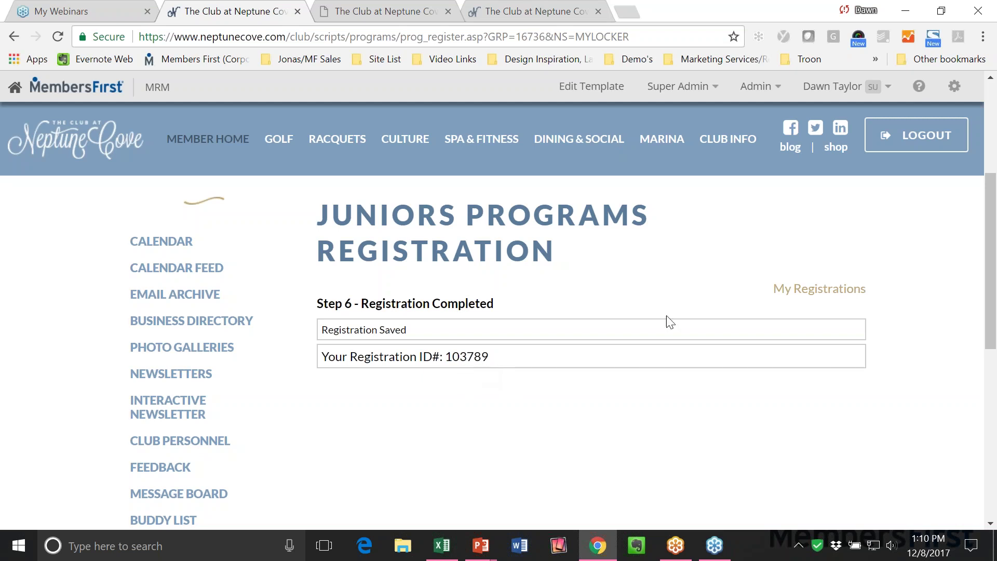
# Open the My Registrations list.
pyautogui.click(820, 288)
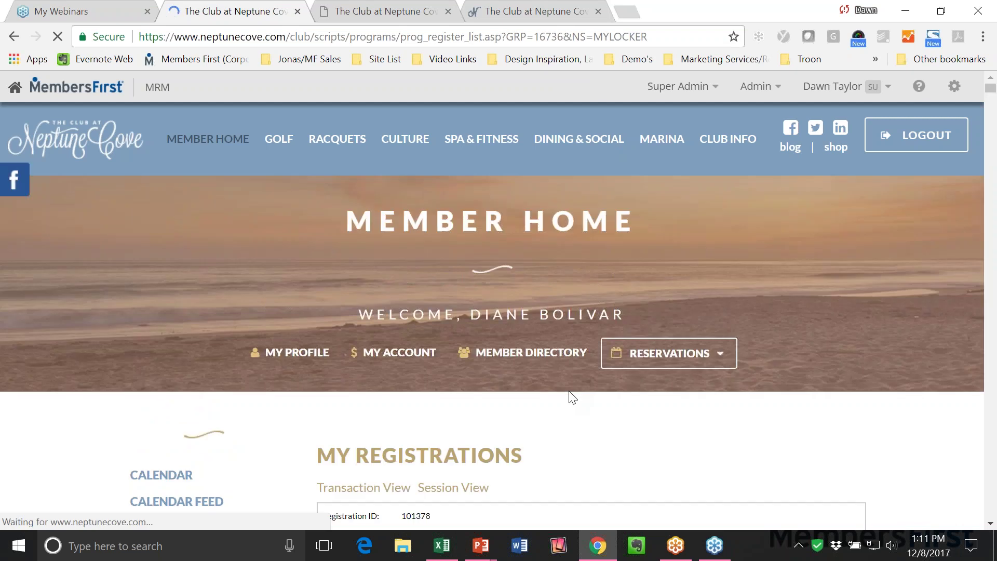
# Scroll through the member's registration entries in My Registrations.
pyautogui.scroll(-5, 572, 398)
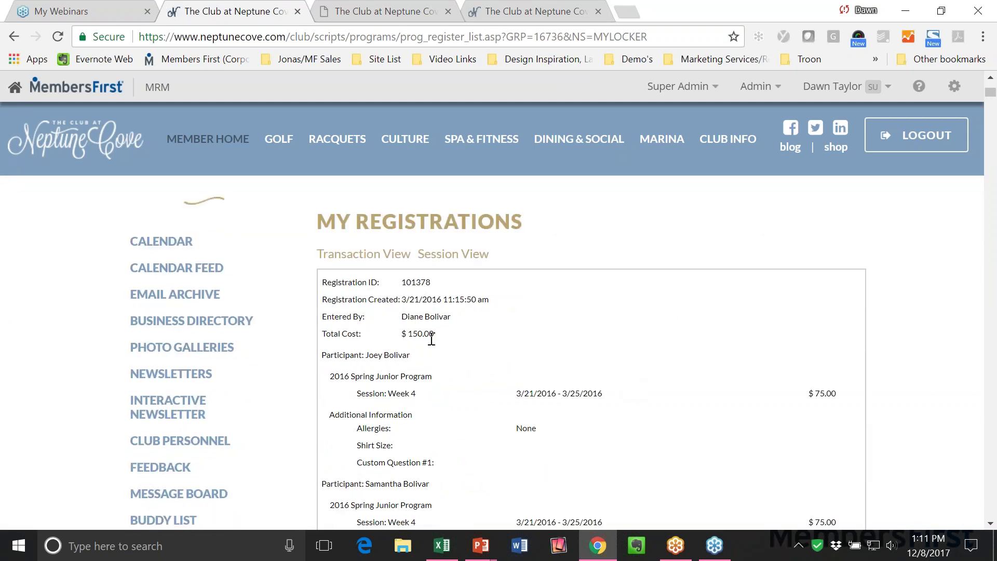
pyautogui.scroll(-2, 464, 343)
pyautogui.scroll(2, 463, 340)
pyautogui.scroll(-8, 497, 338)
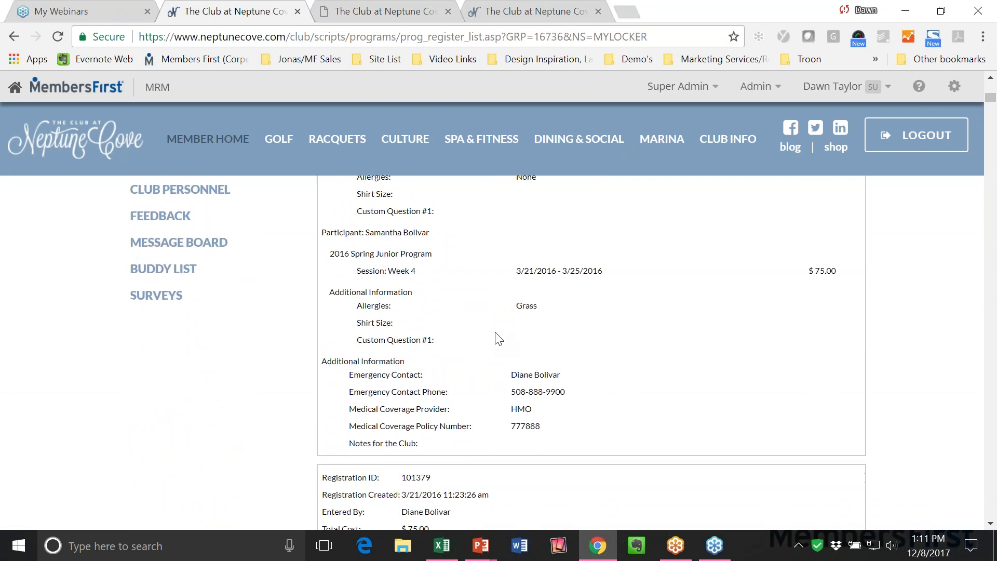
pyautogui.scroll(-5, 497, 338)
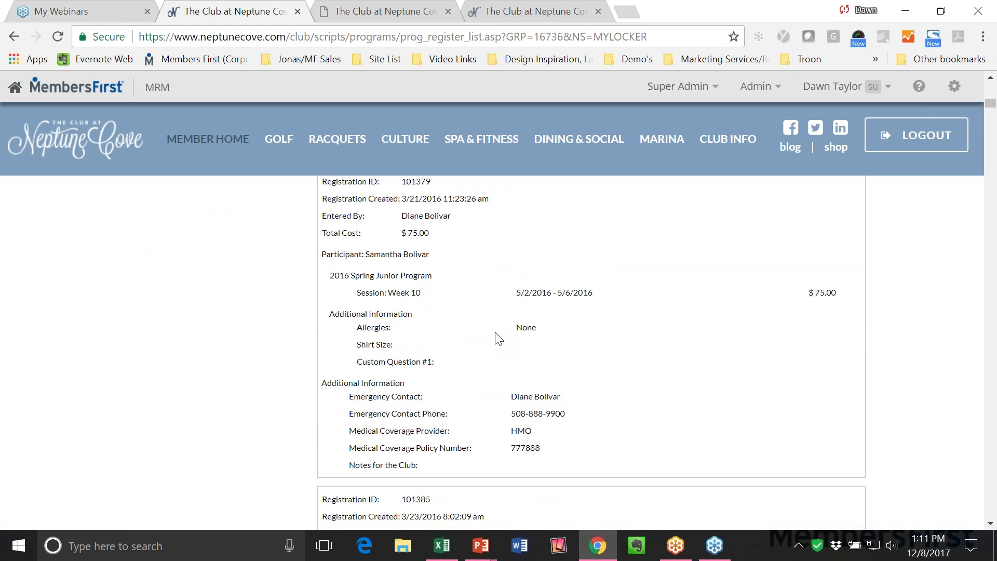
pyautogui.scroll(2, 498, 341)
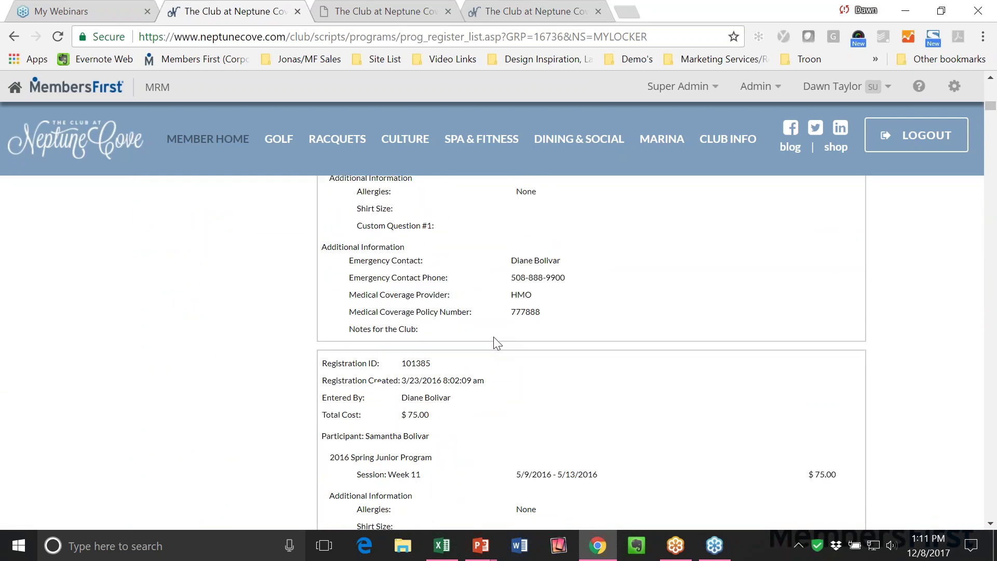
pyautogui.scroll(12, 498, 343)
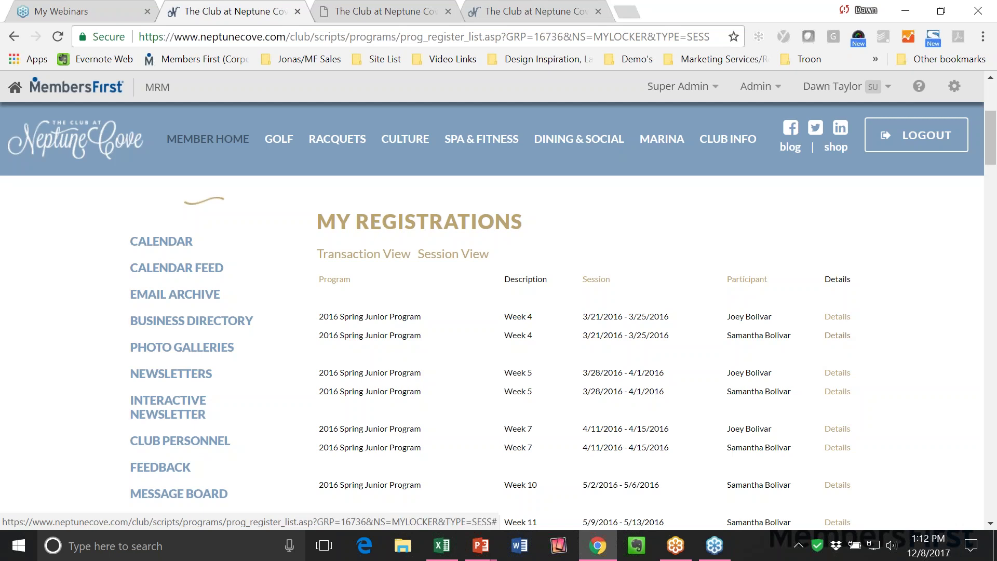
pyautogui.scroll(-2, 838, 335)
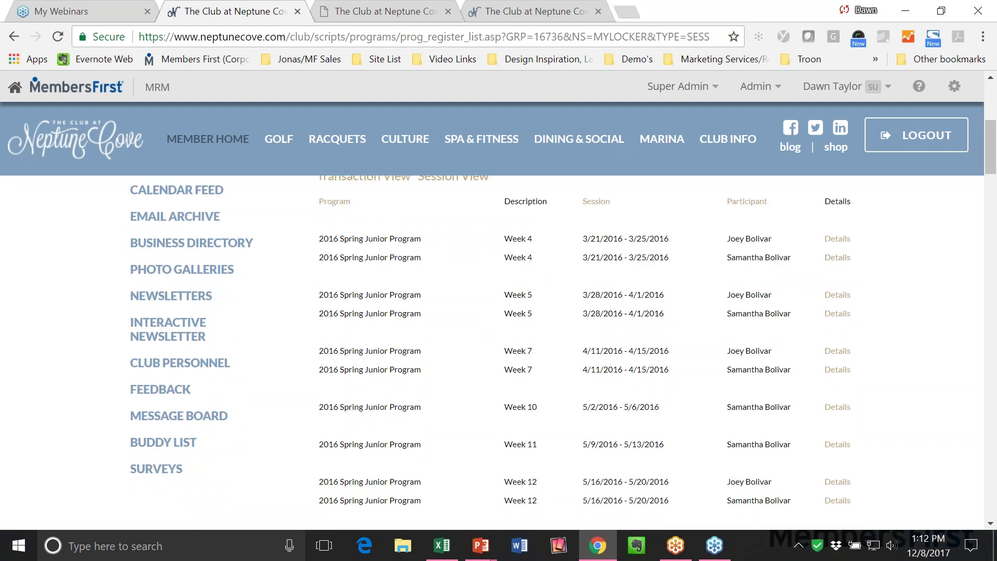
pyautogui.scroll(-8, 838, 335)
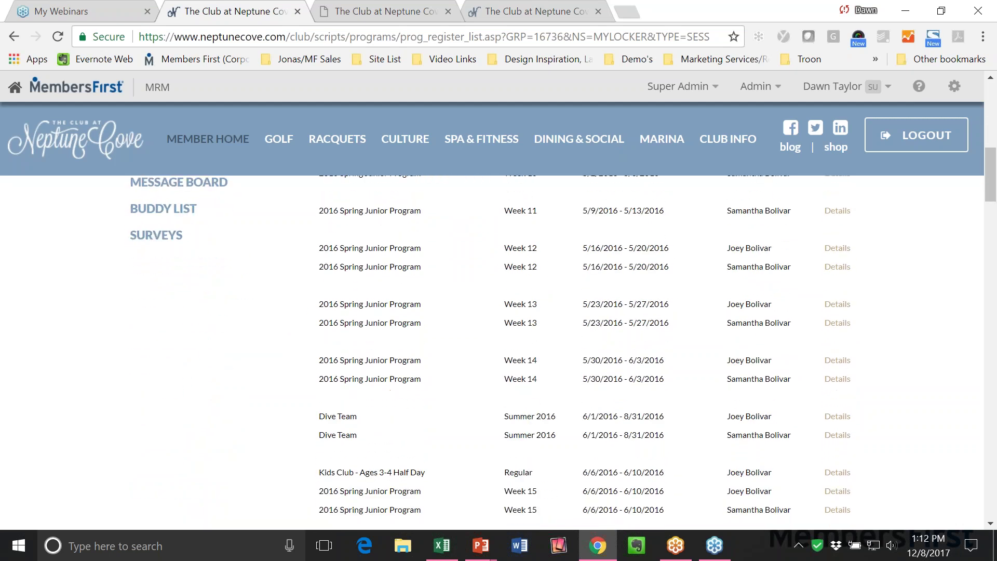
pyautogui.scroll(10, 838, 335)
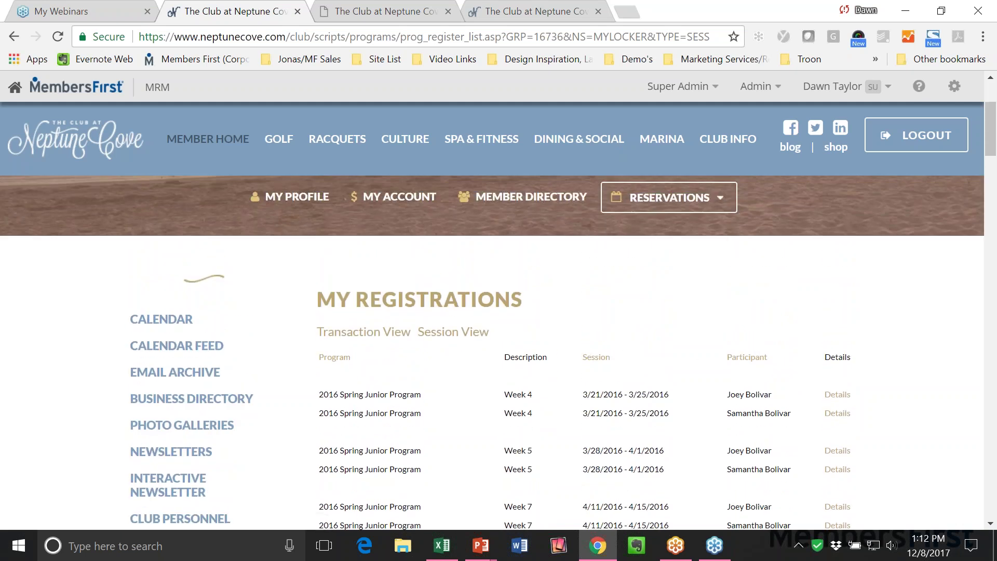
# In MRM admin, expand Programs and remove the Programs Sessions/Meetings shortcut.
pyautogui.click(378, 17)
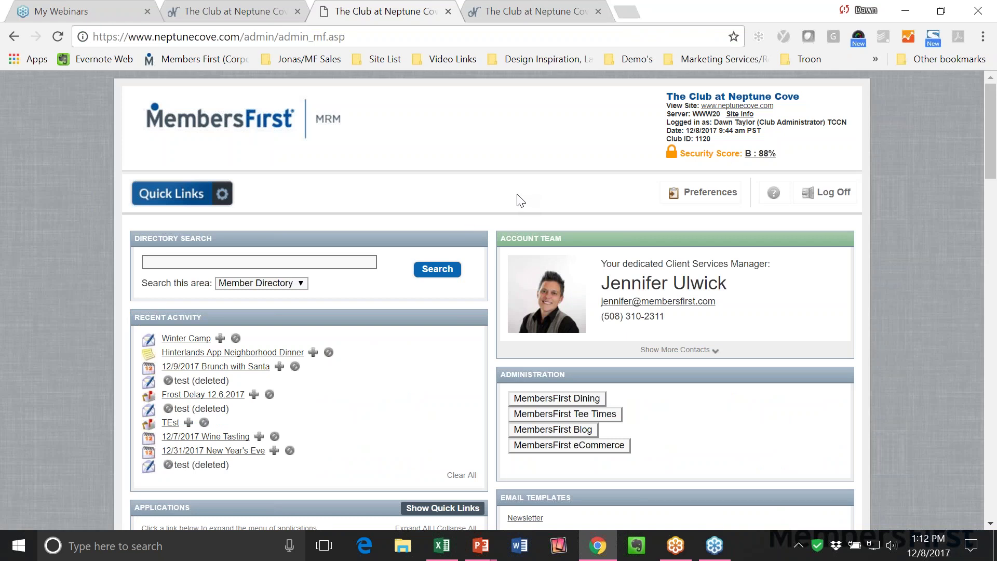
pyautogui.scroll(-2, 520, 200)
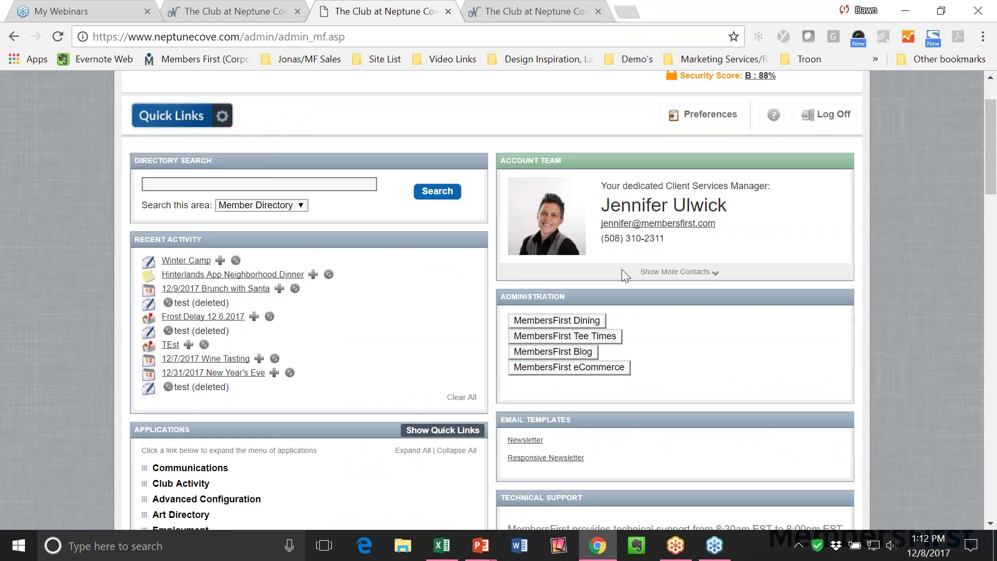
pyautogui.scroll(-3, 491, 281)
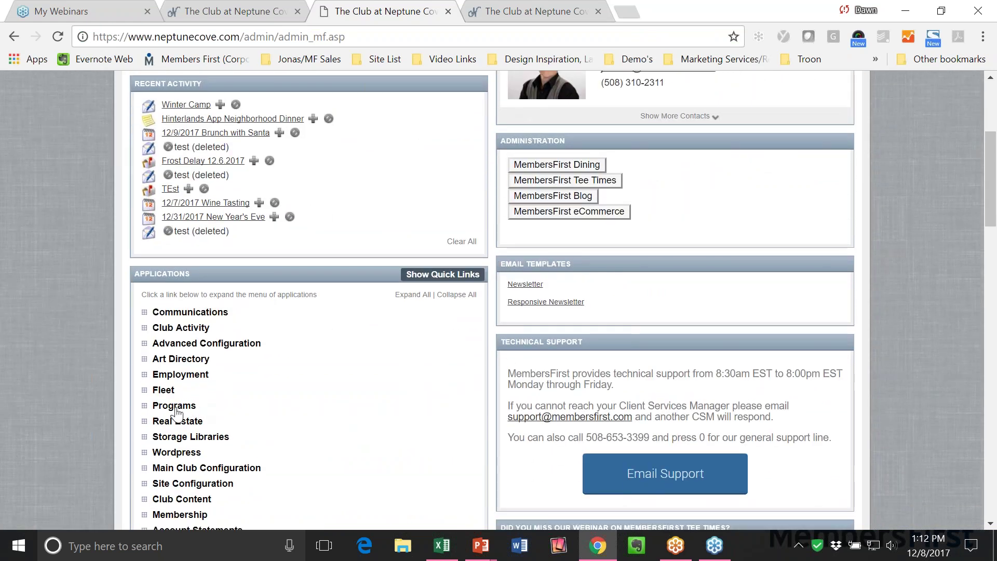
pyautogui.click(174, 406)
pyautogui.scroll(-2, 174, 411)
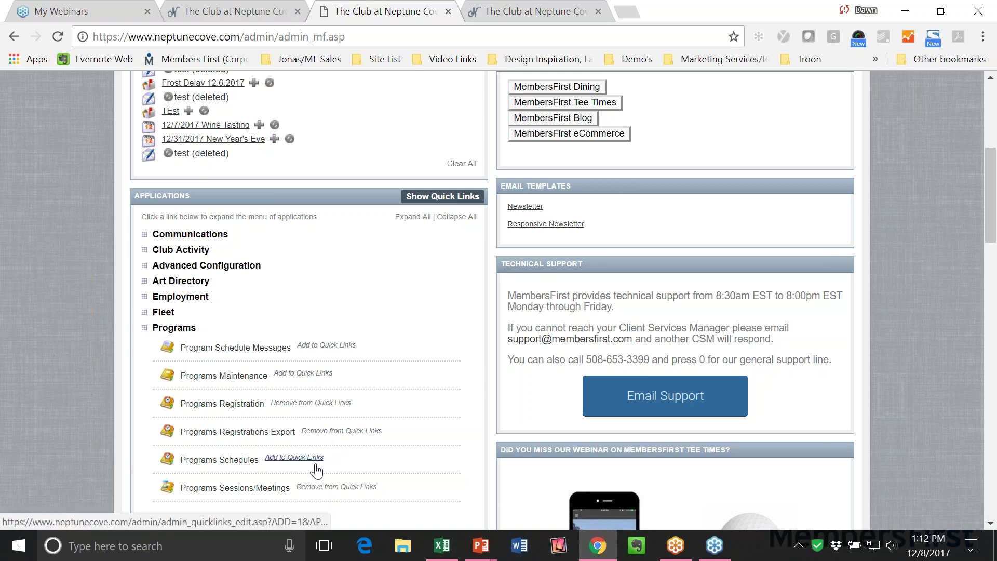
pyautogui.scroll(-1, 330, 486)
pyautogui.click(329, 486)
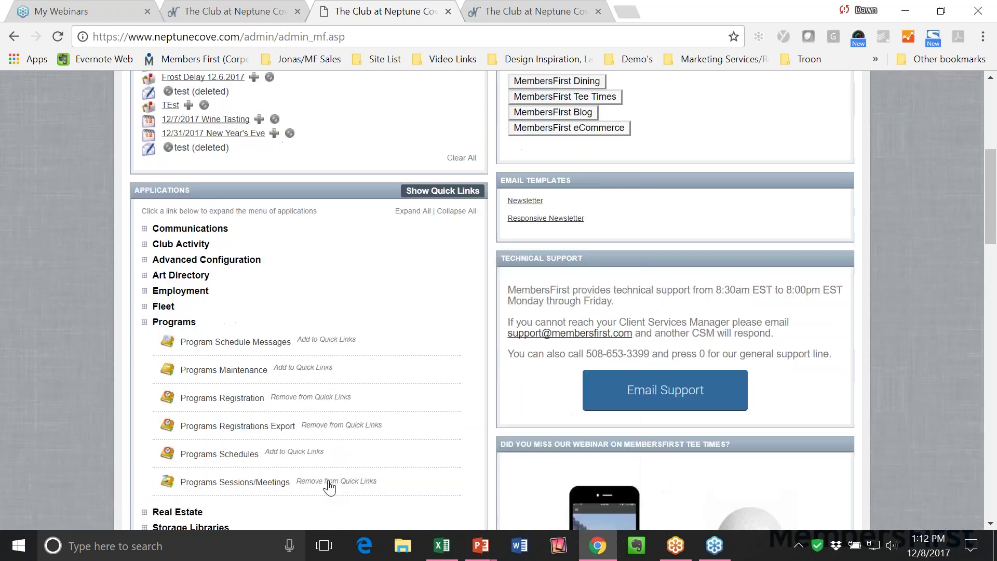
# Open the Programs Registration admin tool from the Quick Links shortcuts.
pyautogui.click(222, 115)
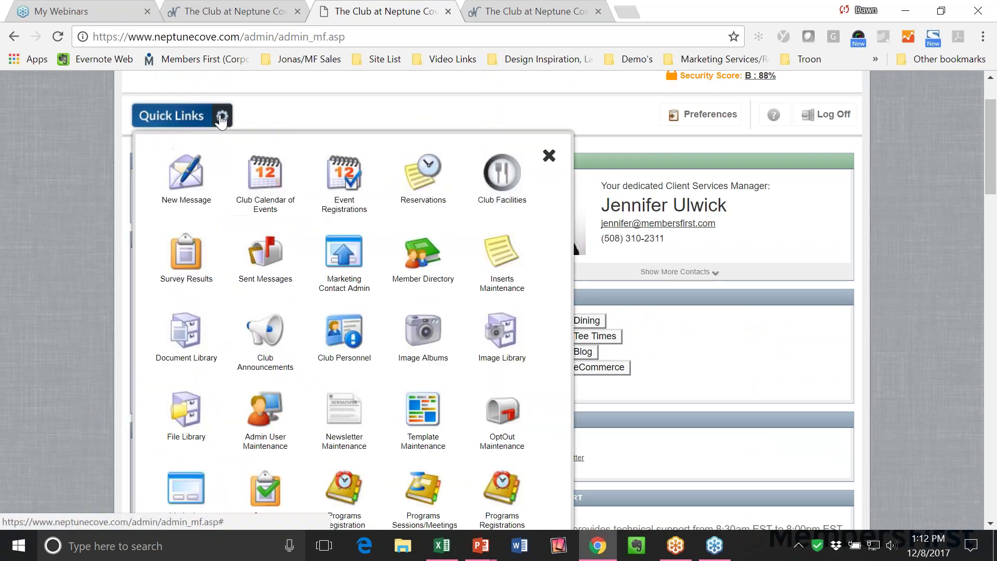
pyautogui.scroll(-3, 233, 267)
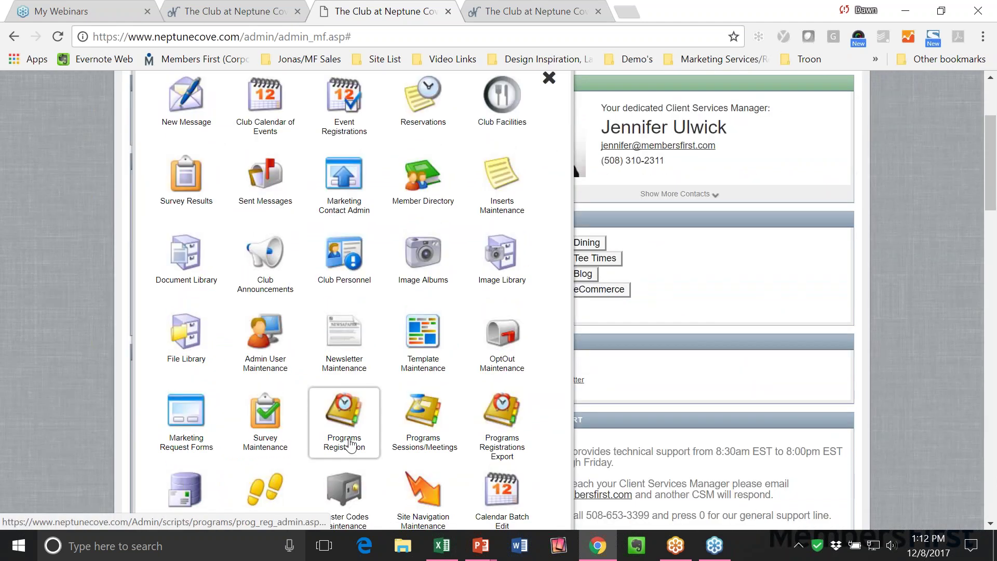
pyautogui.click(350, 444)
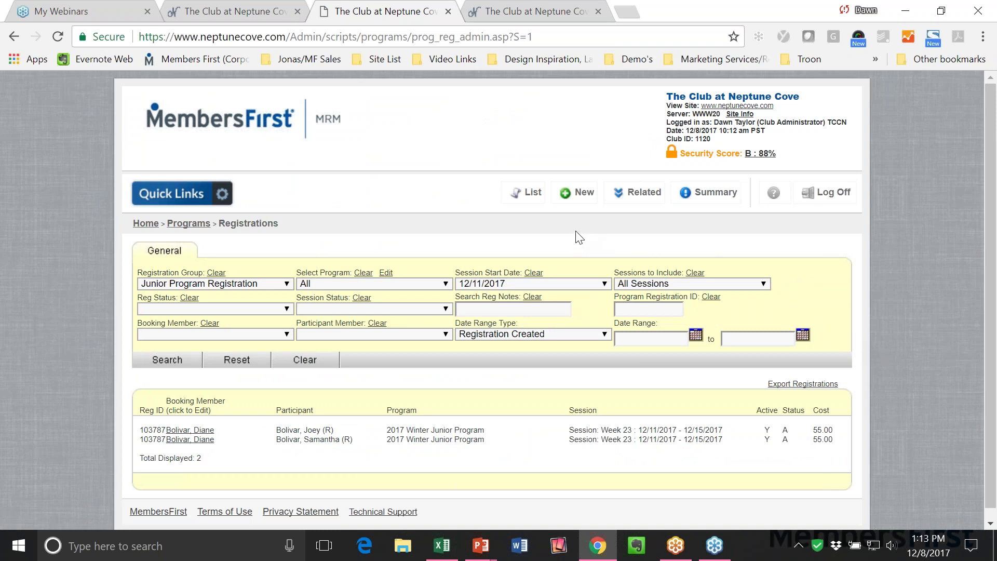
# Start a new Junior Program Registration and choose its booking member and participant.
pyautogui.click(571, 198)
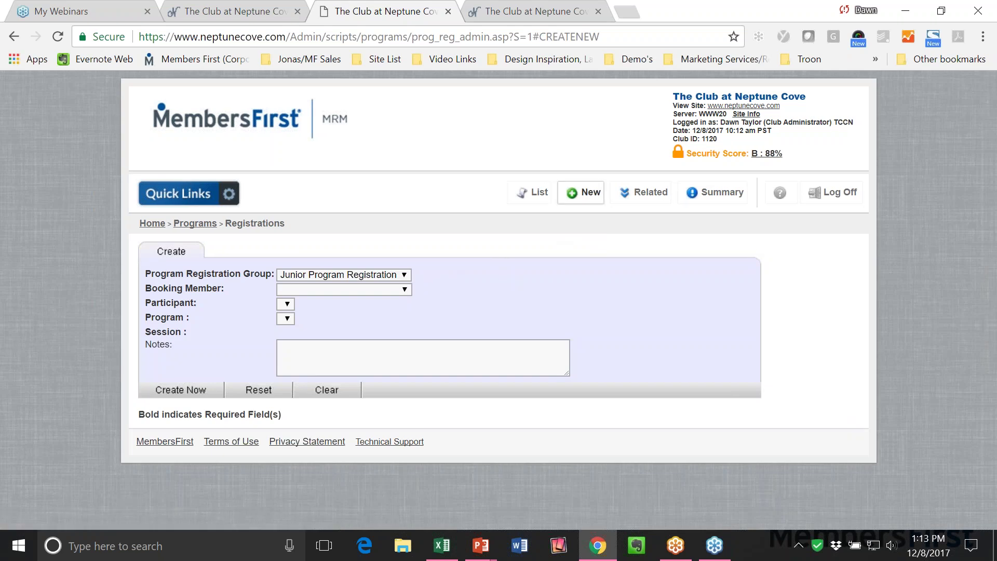
pyautogui.click(365, 276)
pyautogui.click(345, 275)
pyautogui.click(333, 289)
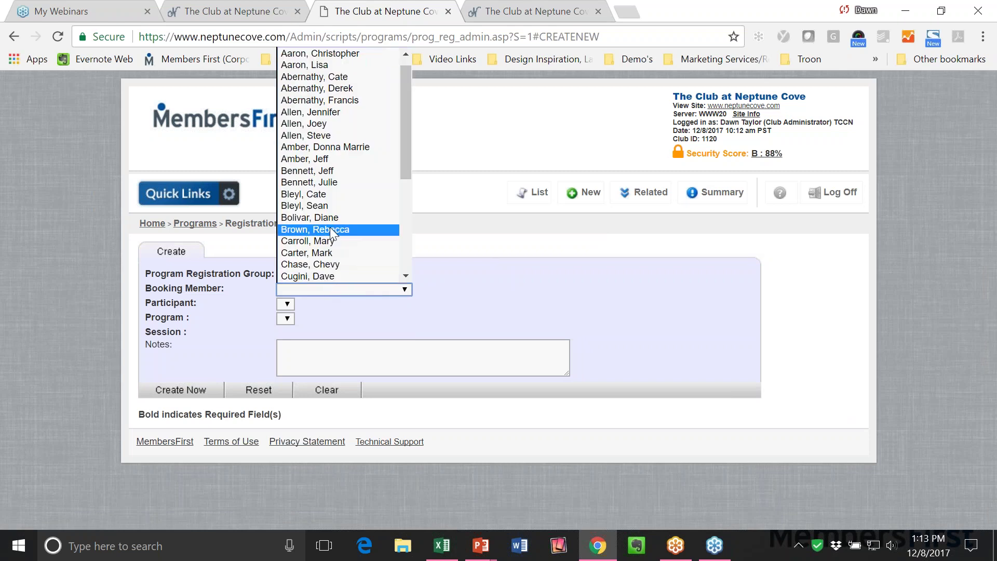
pyautogui.click(329, 218)
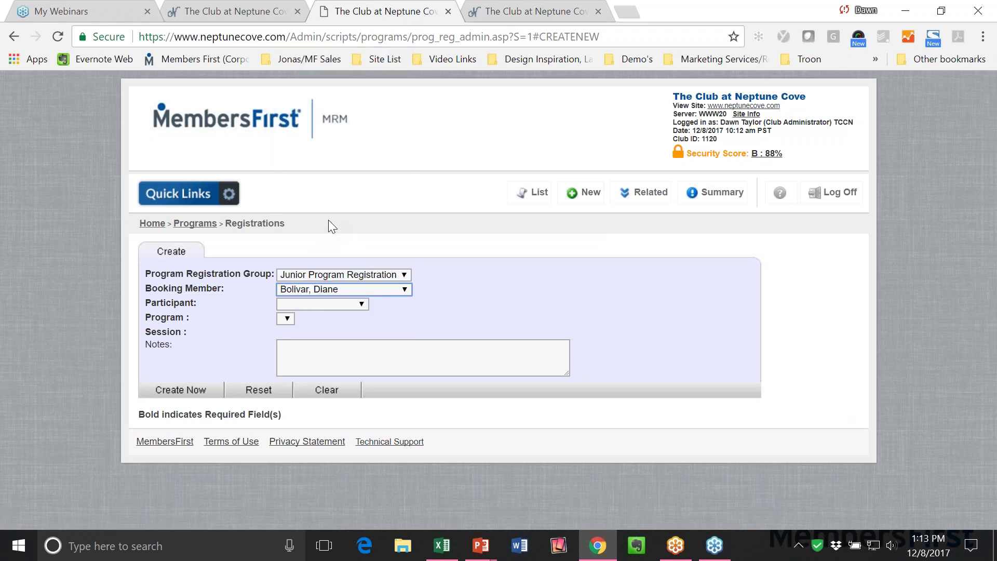
pyautogui.click(316, 303)
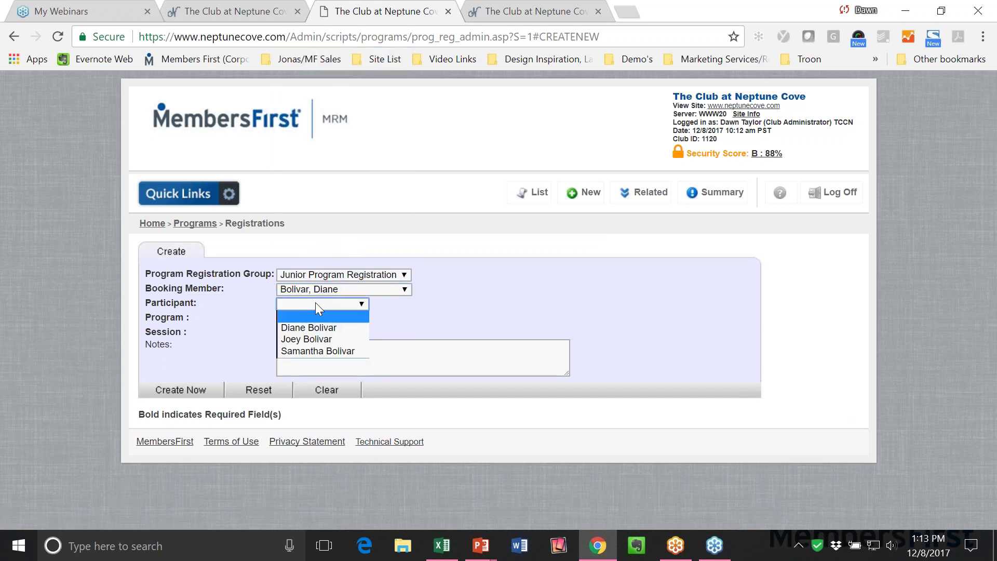
pyautogui.click(316, 350)
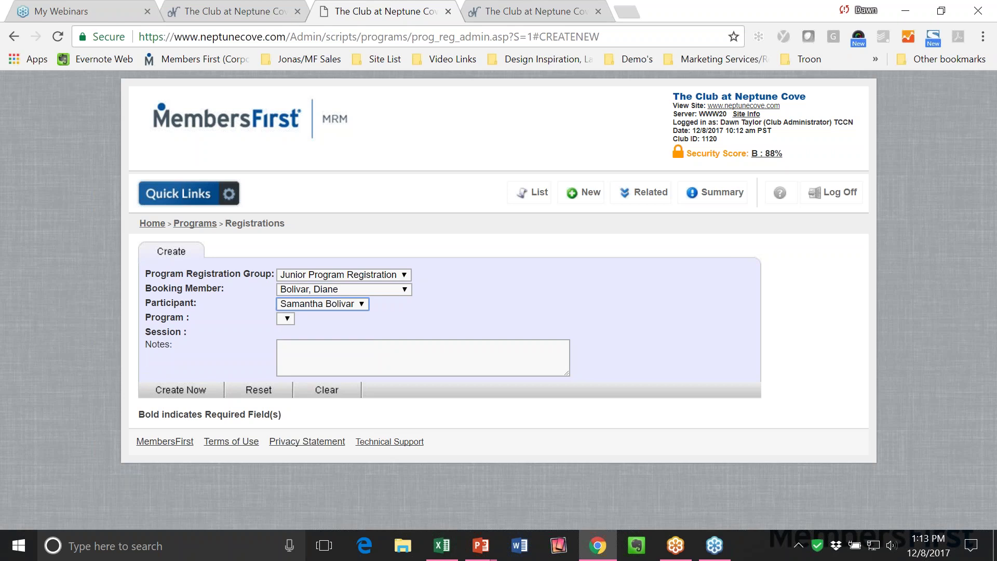
# Choose the 2017 Winter Junior Program, tick the Week 29 session, and create the registration.
pyautogui.click(288, 319)
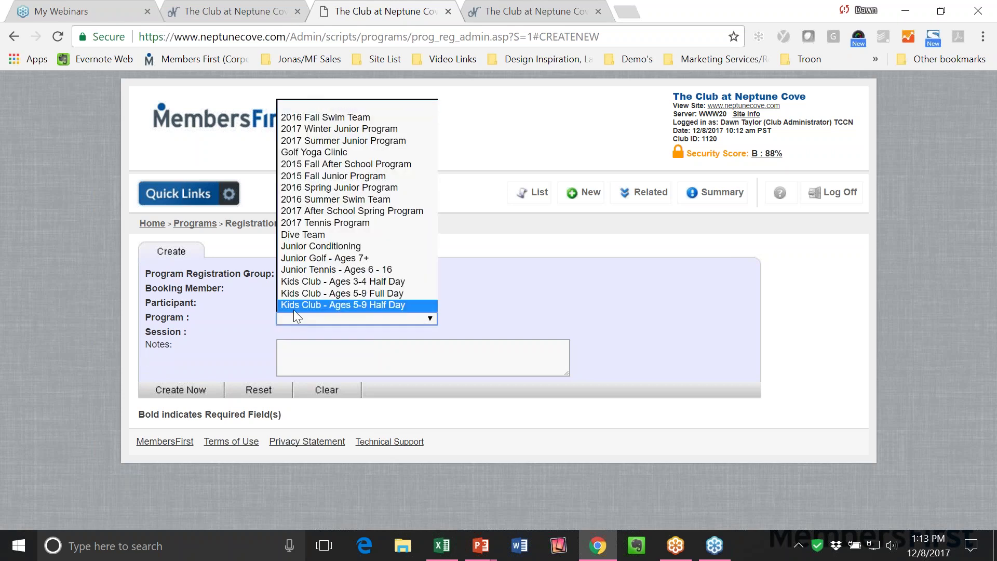
pyautogui.click(329, 129)
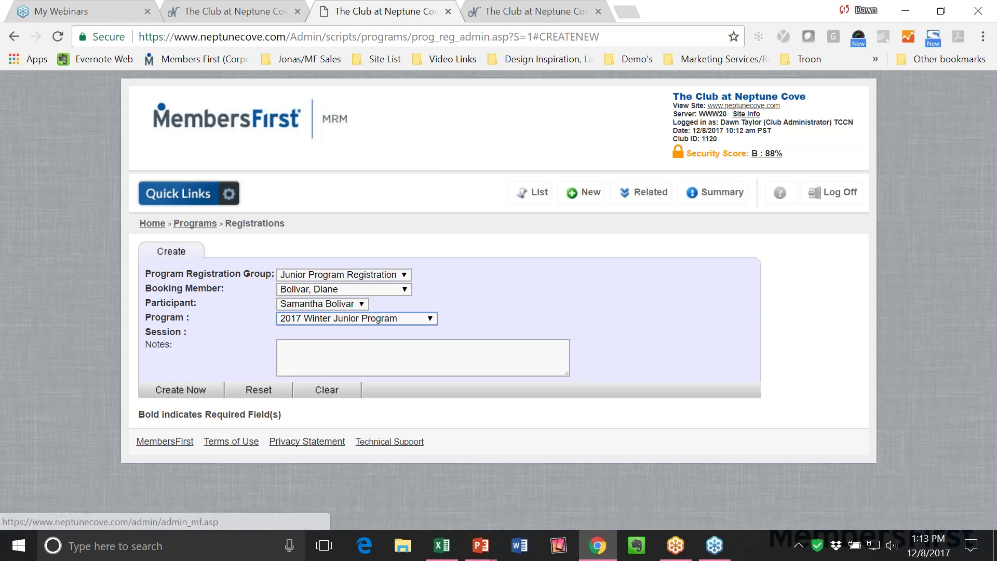
pyautogui.scroll(-1, 601, 347)
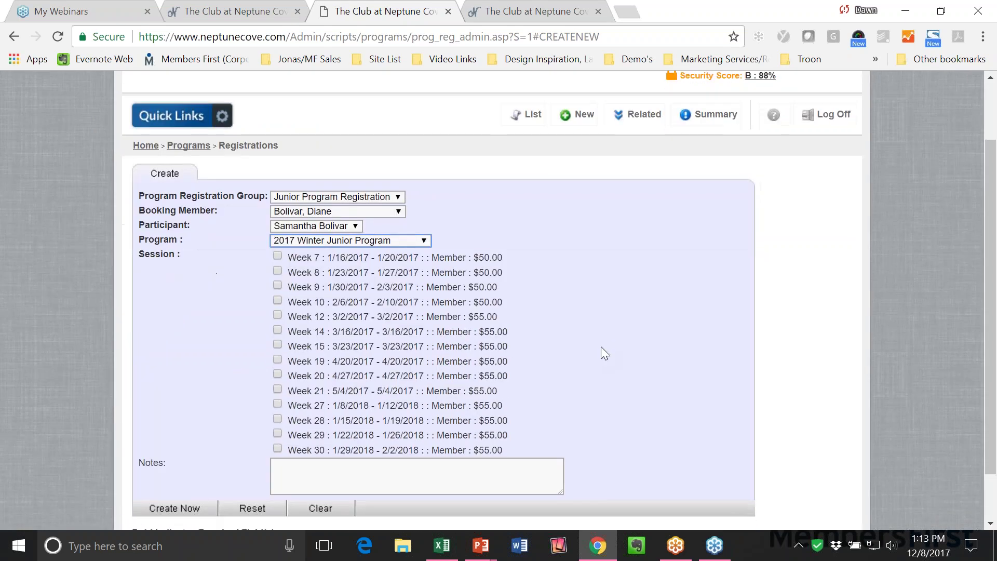
pyautogui.click(277, 434)
pyautogui.scroll(-1, 601, 419)
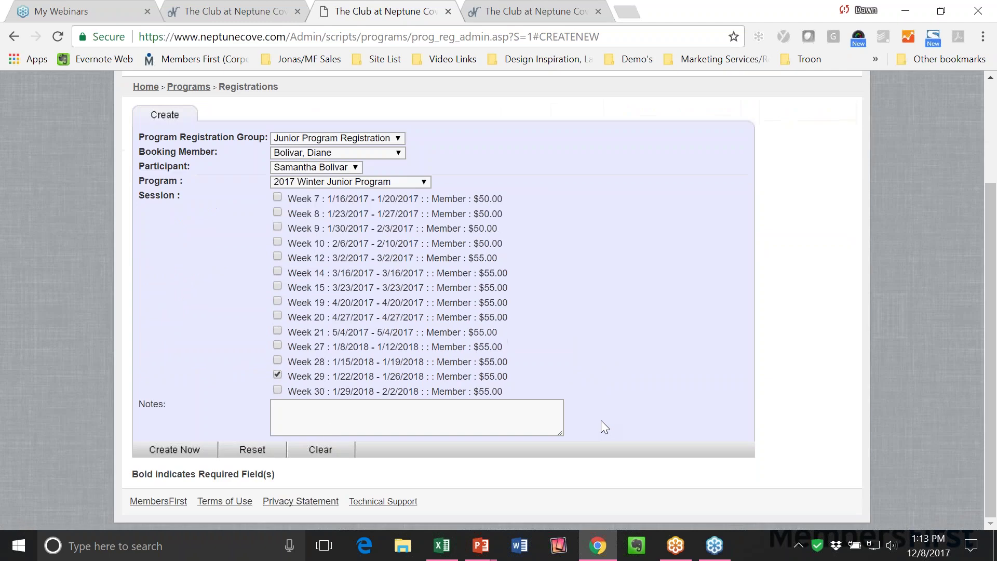
pyautogui.click(330, 432)
pyautogui.click(150, 450)
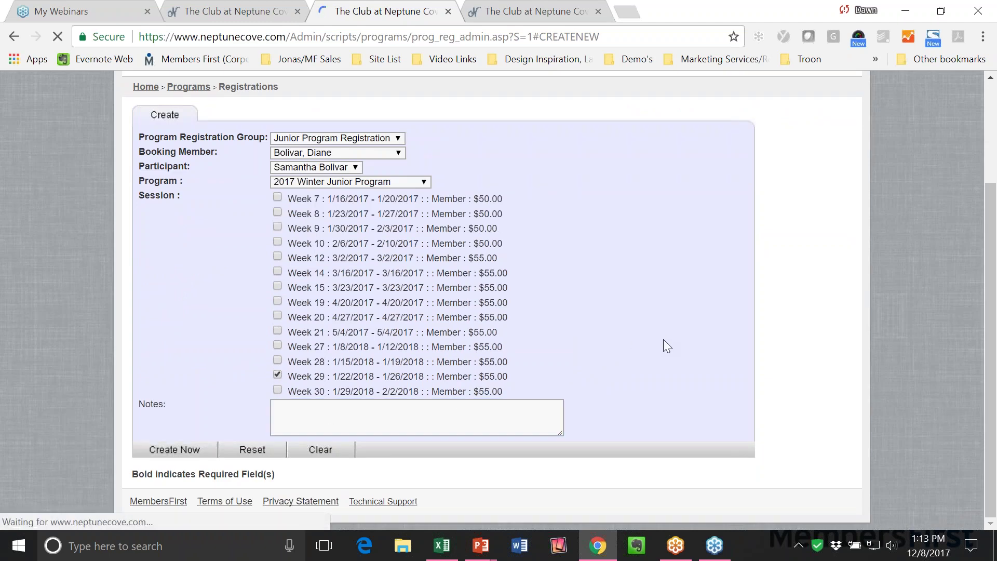
pyautogui.scroll(-1, 476, 366)
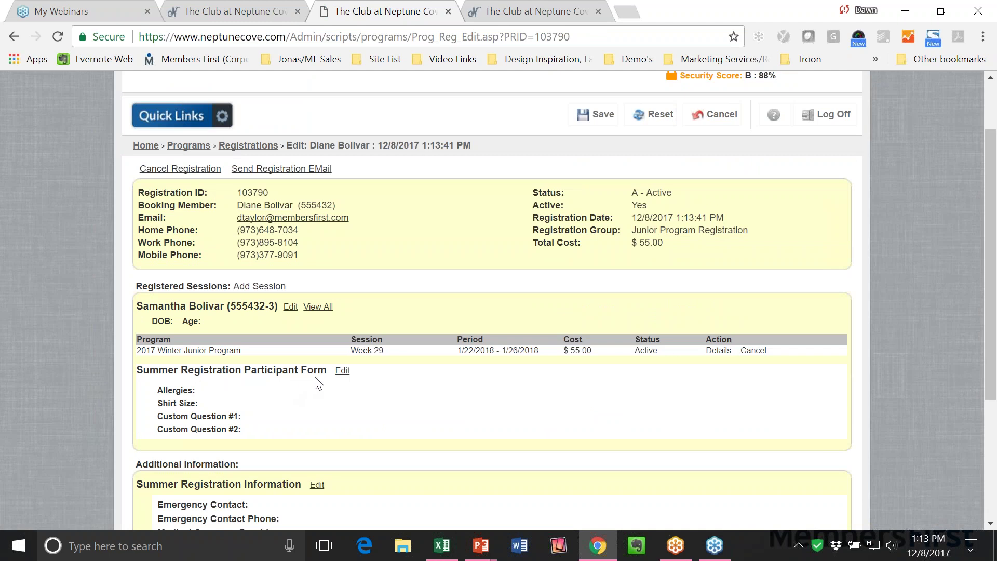
# Enter 'Bees' as the participant's allergy and save the Participant Form.
pyautogui.click(343, 370)
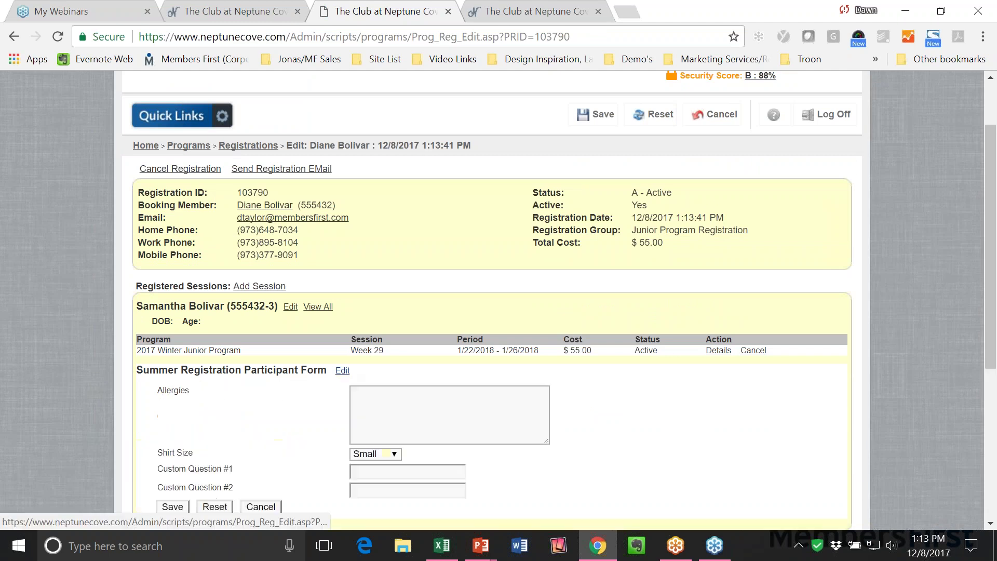
pyautogui.scroll(-1, 388, 329)
pyautogui.click(387, 329)
pyautogui.write('Bees')
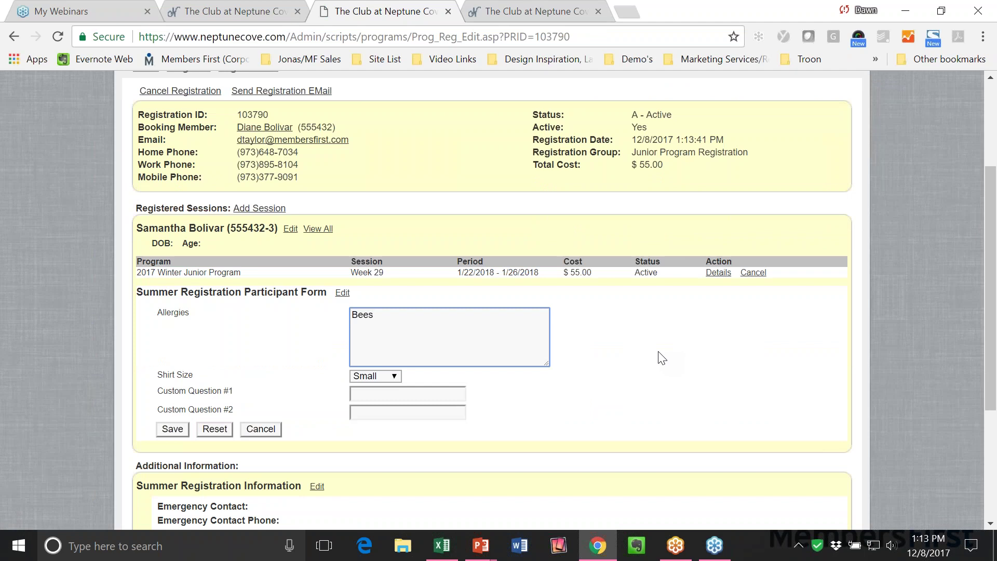
pyautogui.click(184, 431)
# Save the Summer Registration Information with the emergency contact's name and phone and BCBS coverage with policy number.
pyautogui.scroll(-5, 487, 425)
pyautogui.click(317, 351)
pyautogui.click(407, 379)
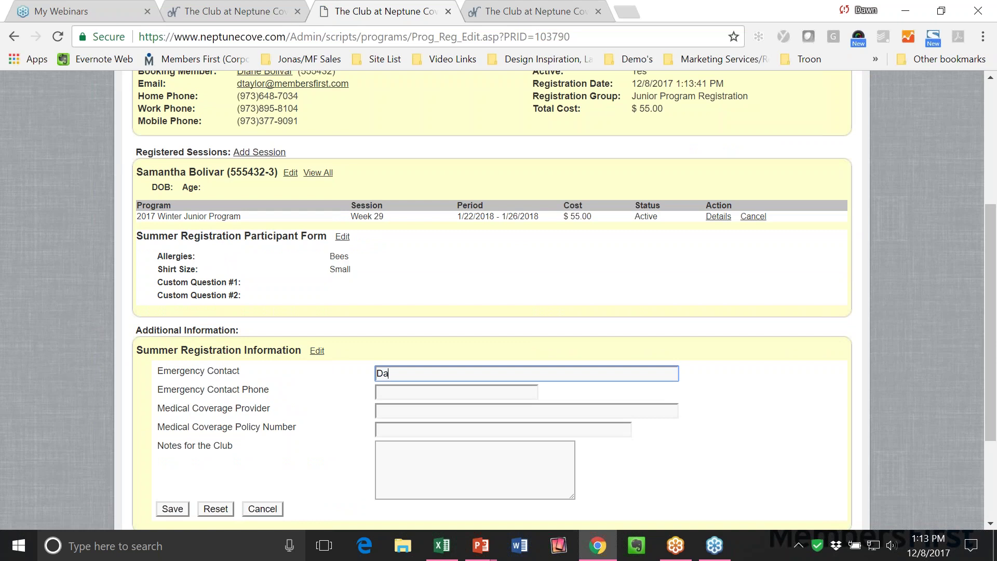
pyautogui.press('Tab')
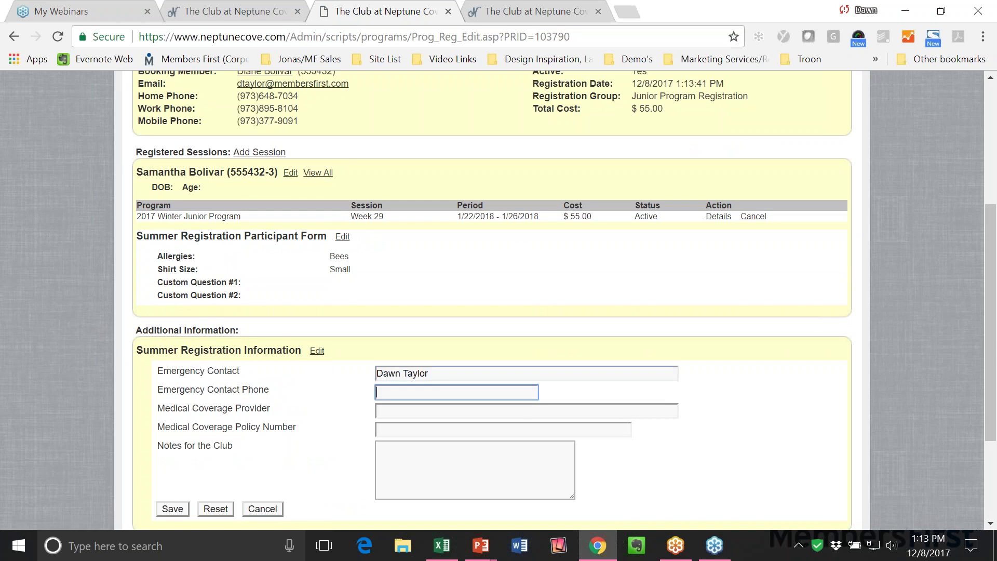
pyautogui.write('508-99909090')
pyautogui.press('BackSpace')
pyautogui.press('BackSpace')
pyautogui.press('BackSpace')
pyautogui.press('BackSpace')
pyautogui.press('BackSpace')
pyautogui.write('-9999')
pyautogui.press('Tab')
pyautogui.write('BCBS')
pyautogui.press('Tab')
pyautogui.write('8899')
pyautogui.press('Tab')
pyautogui.scroll(-2, 764, 385)
pyautogui.click(161, 433)
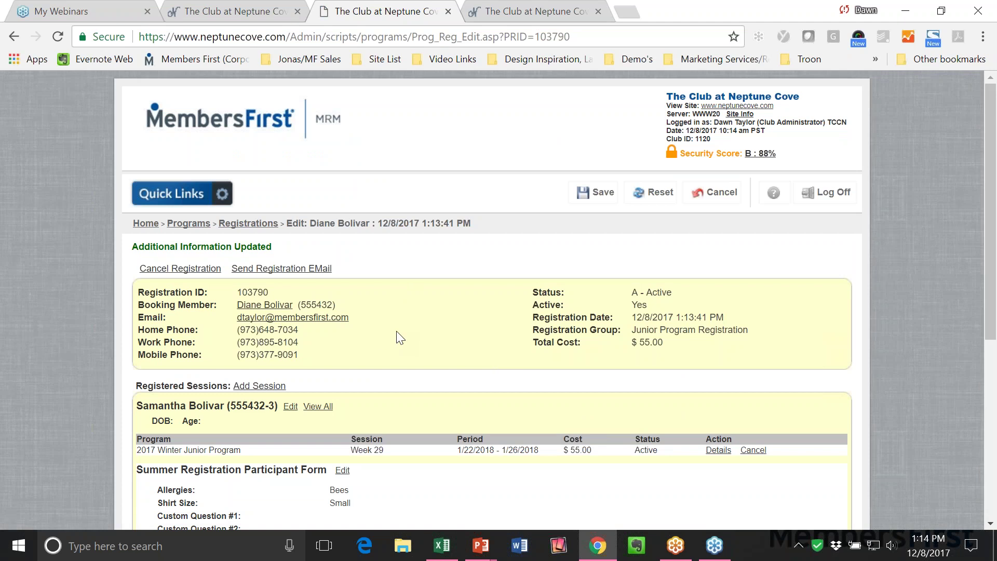
pyautogui.click(247, 11)
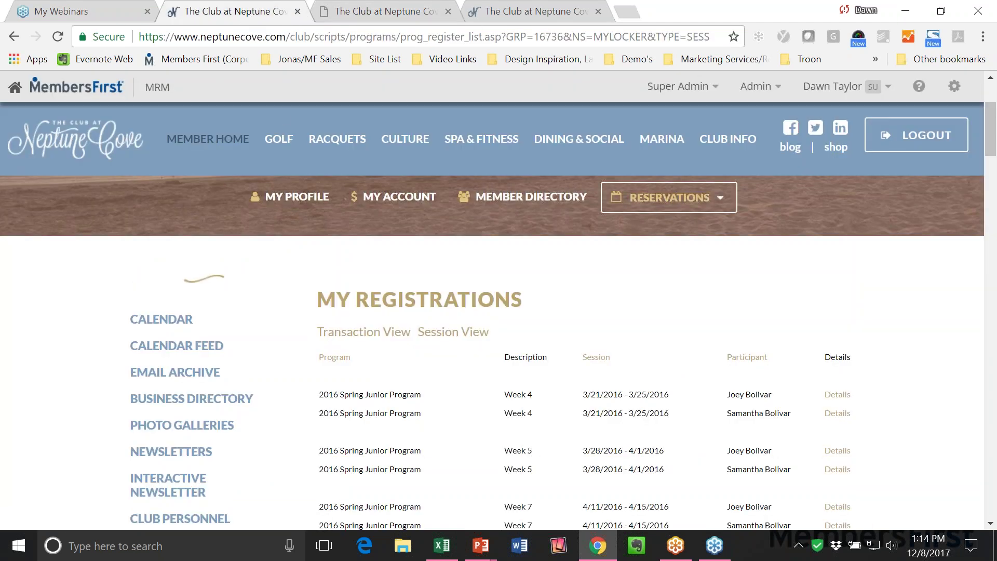
# Show the 2017 Winter Junior Program sessions under Reservations > Junior Programs on the member site.
pyautogui.click(668, 198)
pyautogui.scroll(-2, 665, 363)
pyautogui.click(667, 422)
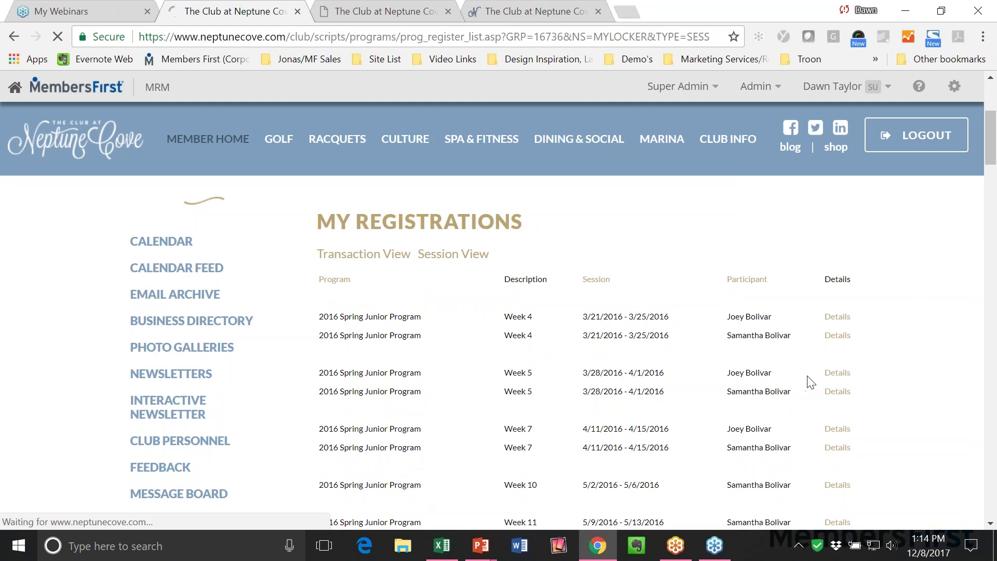
pyautogui.scroll(-5, 775, 386)
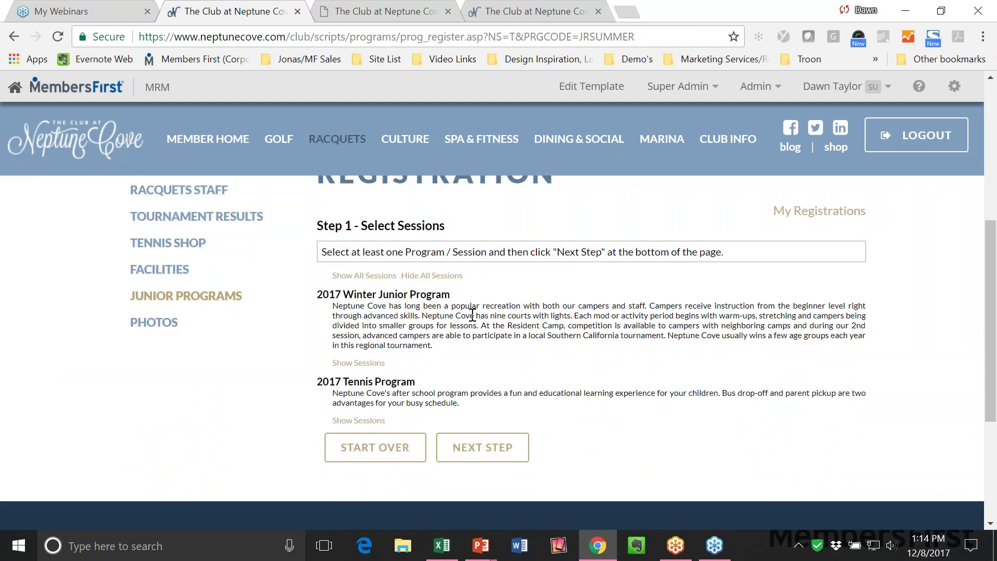
pyautogui.click(376, 363)
pyautogui.scroll(-3, 730, 356)
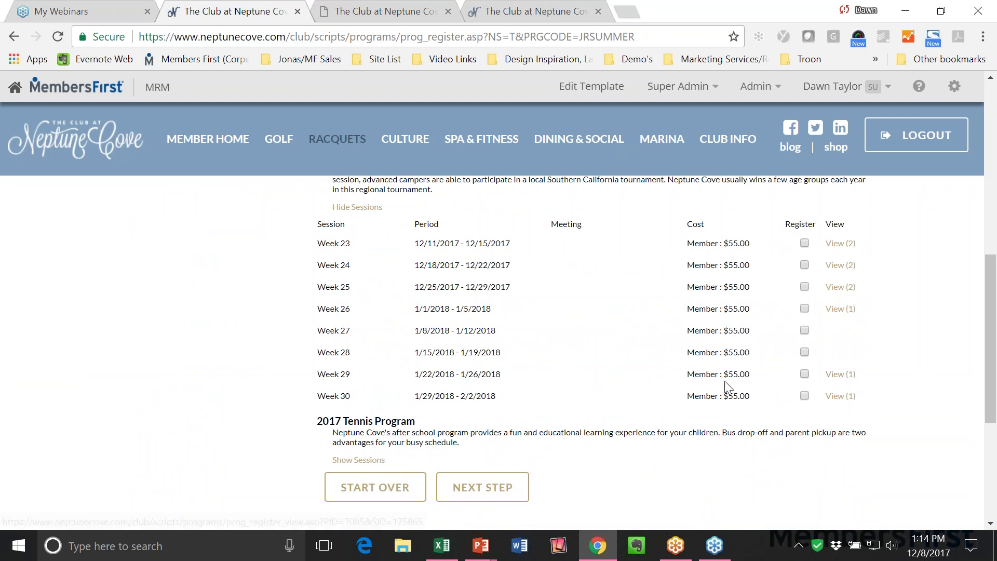
pyautogui.click(397, 14)
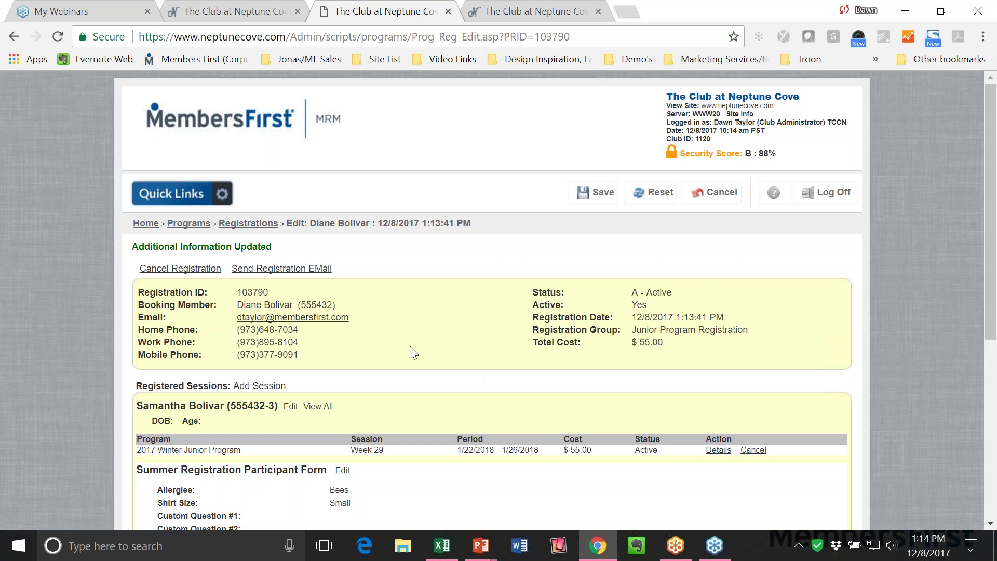
# Search Programs Registration for Junior Program Registration entries in the 2017 Winter Junior Program.
pyautogui.click(222, 193)
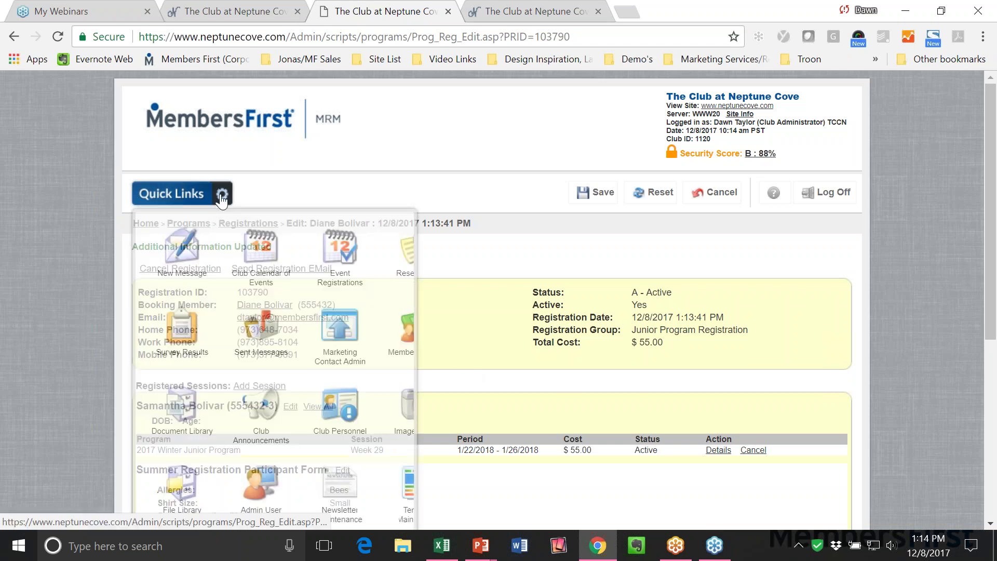
pyautogui.scroll(-2, 336, 370)
pyautogui.scroll(-2, 358, 432)
pyautogui.click(356, 415)
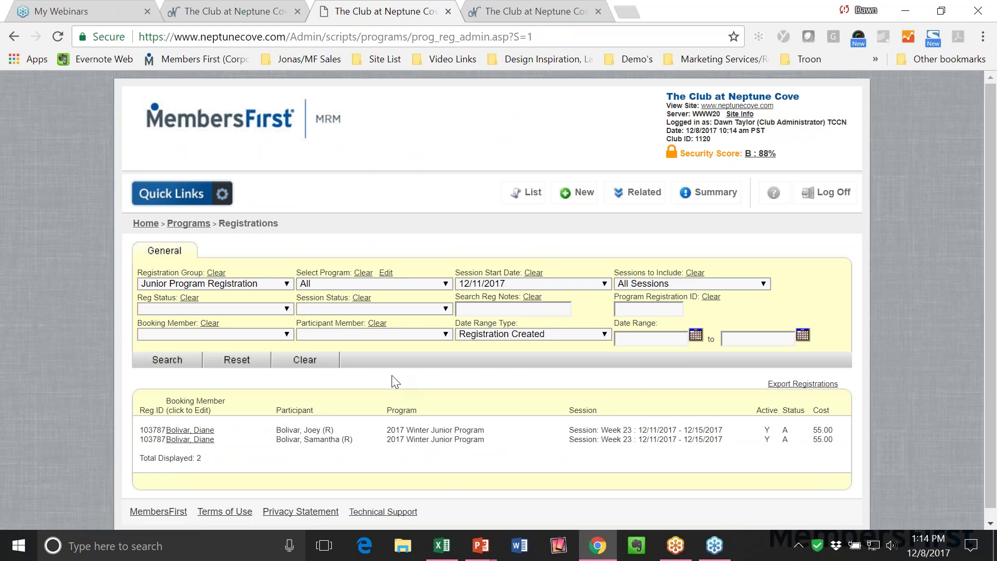
pyautogui.click(241, 285)
pyautogui.click(241, 285)
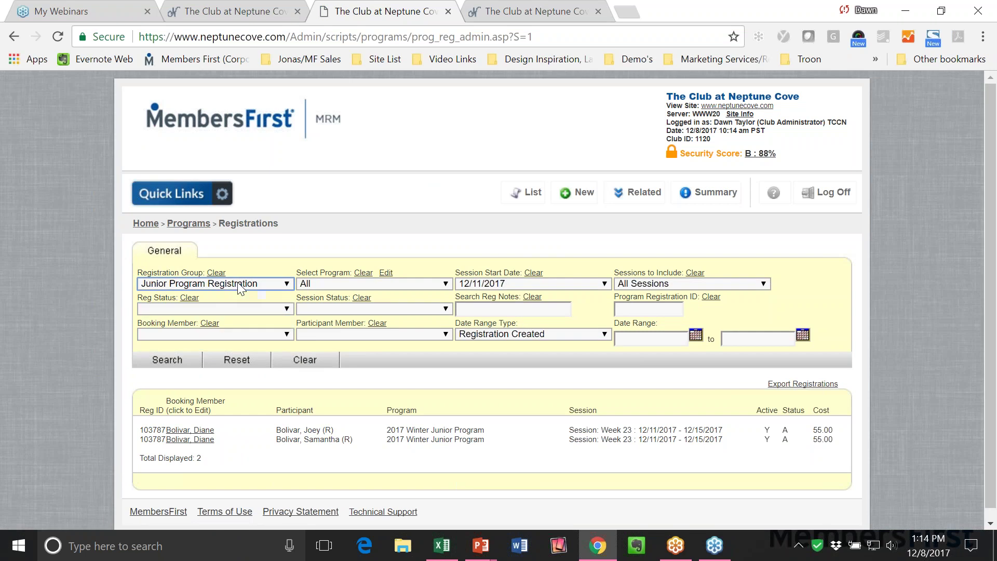
pyautogui.click(349, 285)
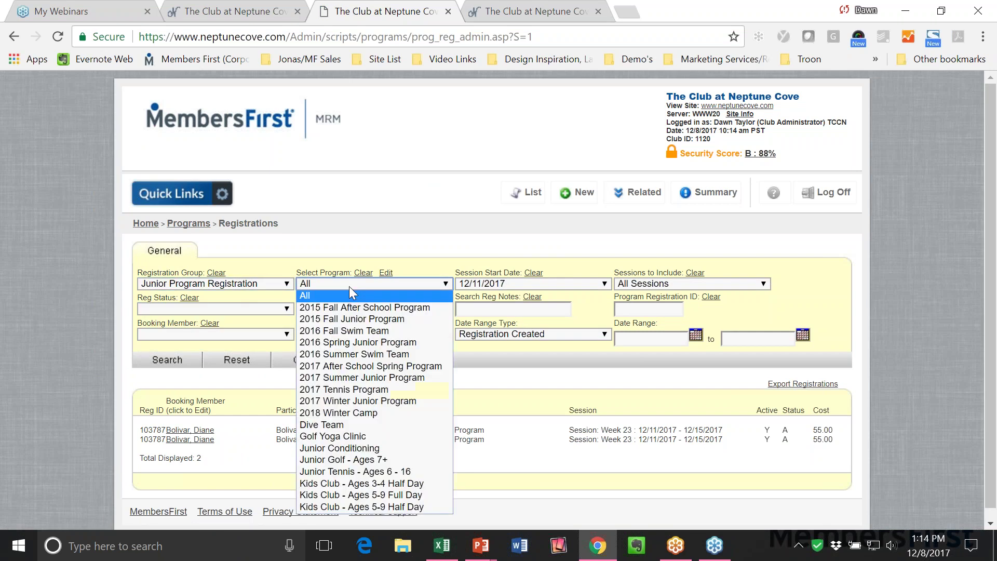
pyautogui.click(368, 401)
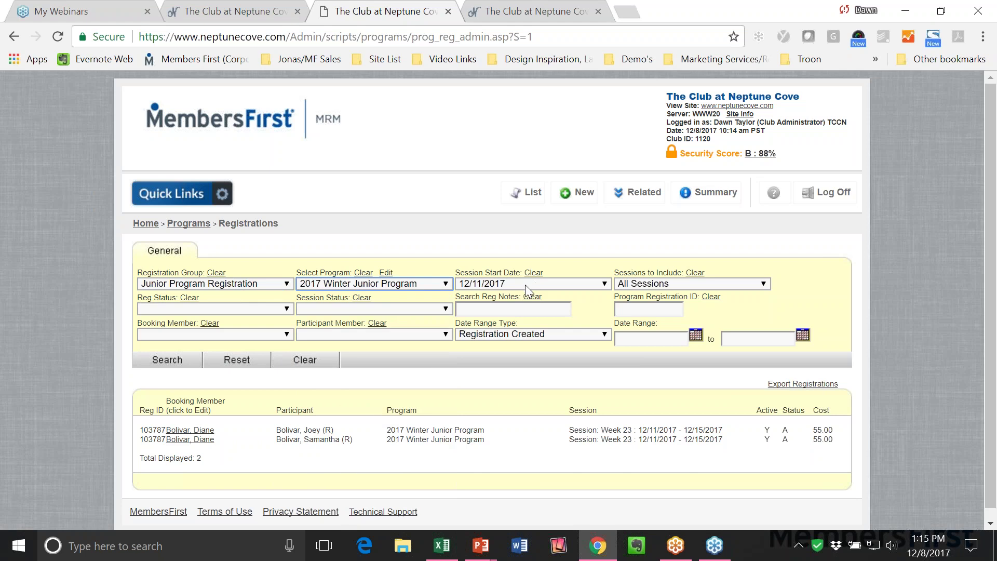
pyautogui.click(155, 362)
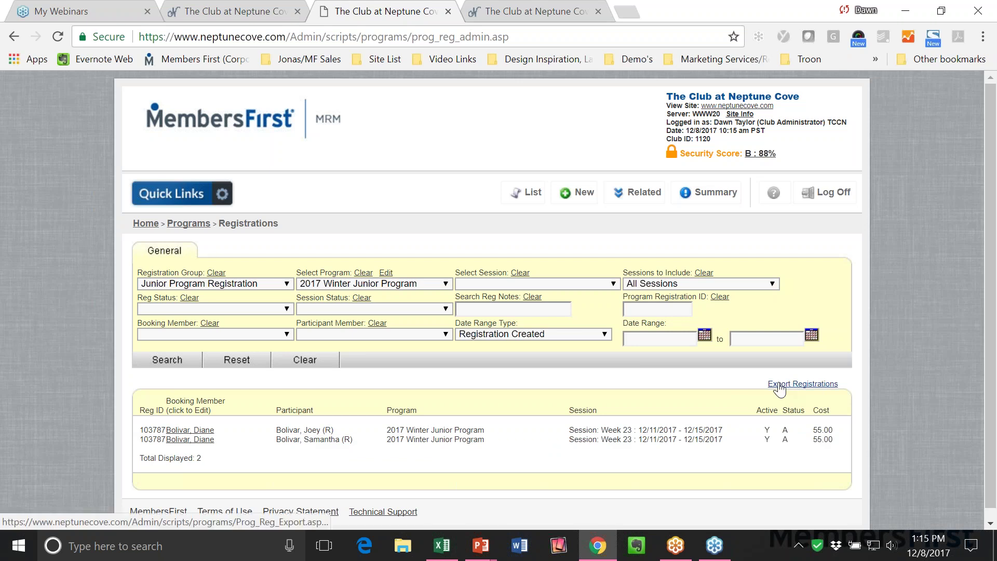
# Export the registrations in Standard format with notes and contact info, and open the file in Excel.
pyautogui.click(803, 384)
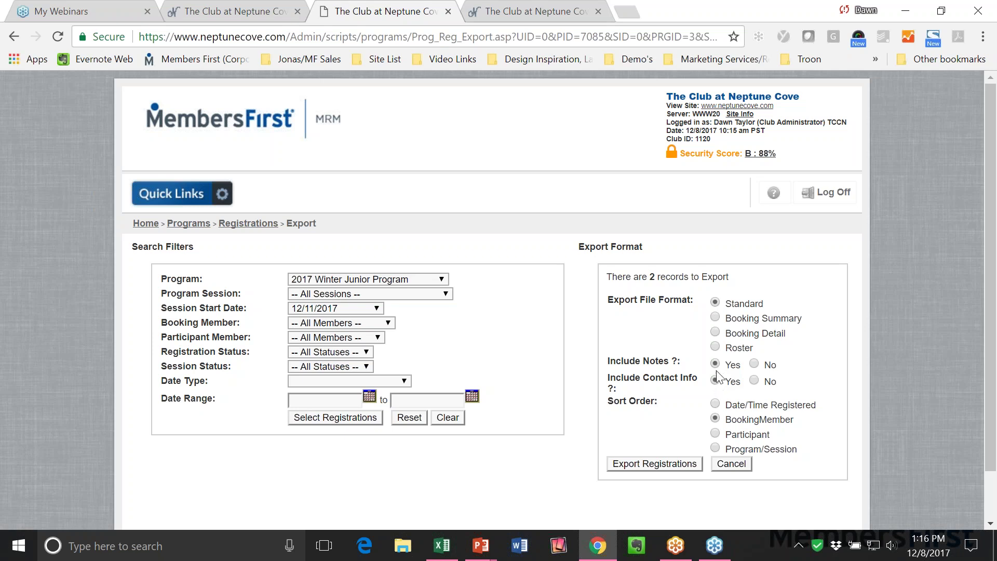
pyautogui.click(656, 463)
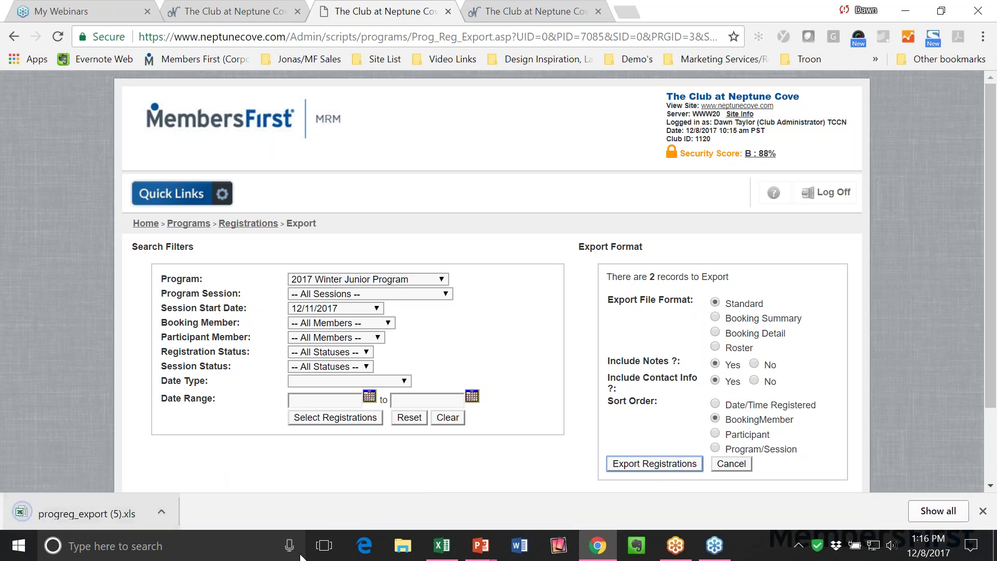
pyautogui.click(444, 546)
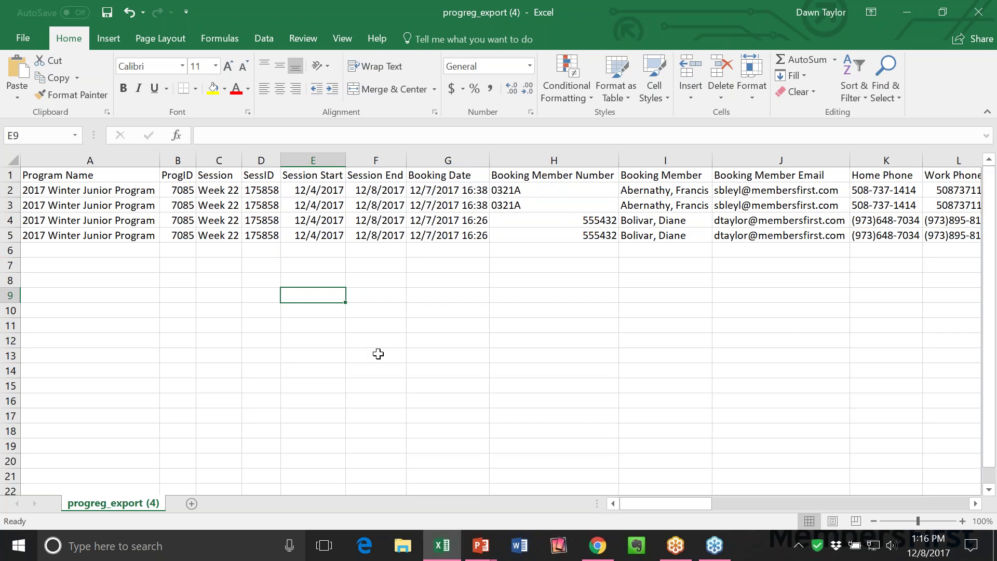
pyautogui.moveTo(654, 505); pyautogui.dragTo(788, 500)
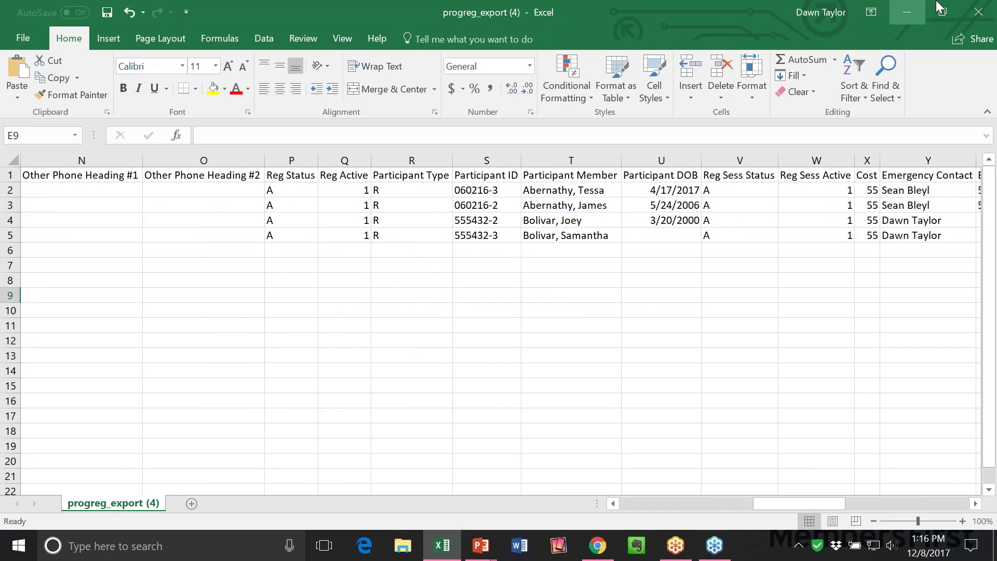
pyautogui.click(907, 12)
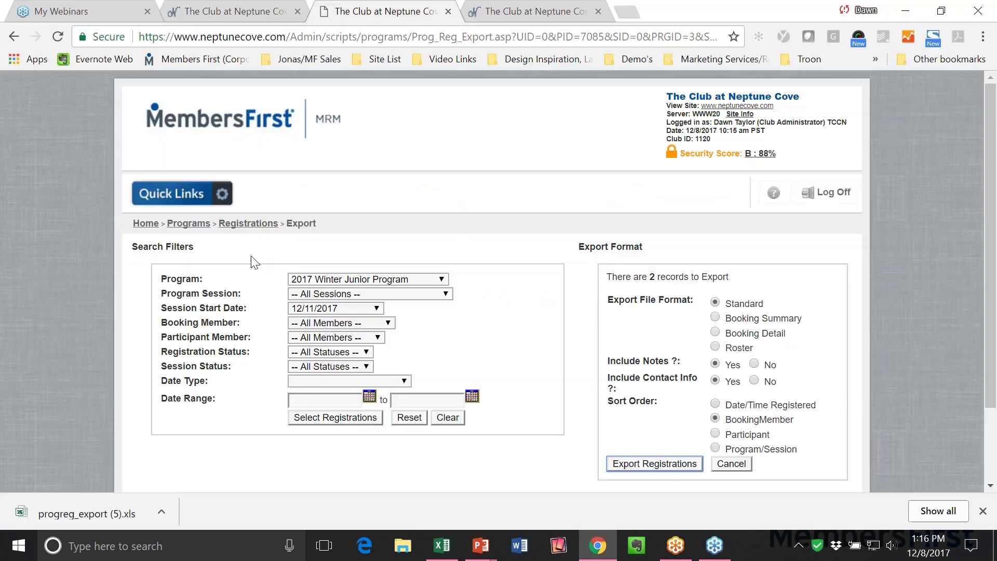
# Clear the group and session start-date filters and search registrations by one booking member.
pyautogui.click(248, 223)
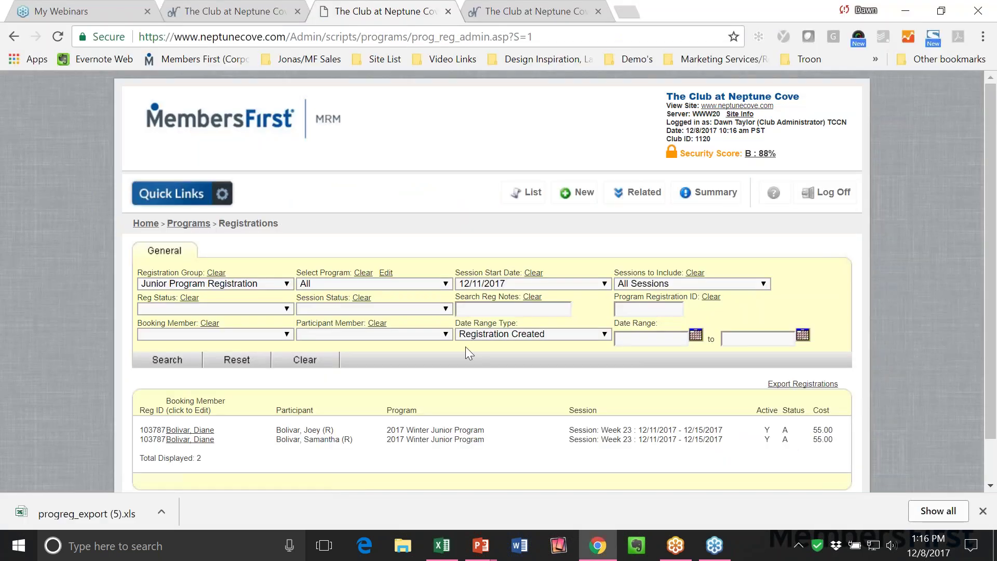
pyautogui.click(211, 290)
pyautogui.click(201, 296)
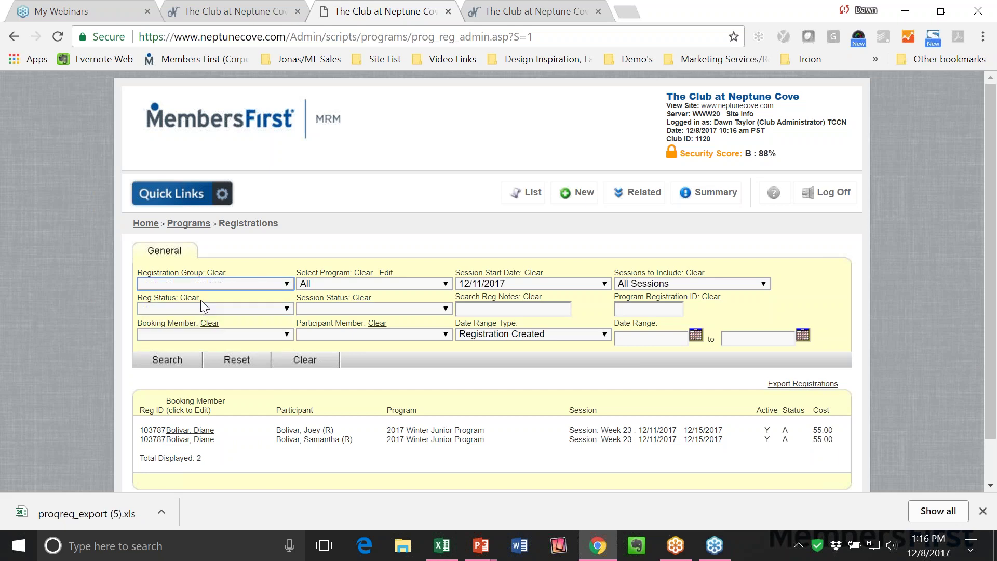
pyautogui.click(388, 284)
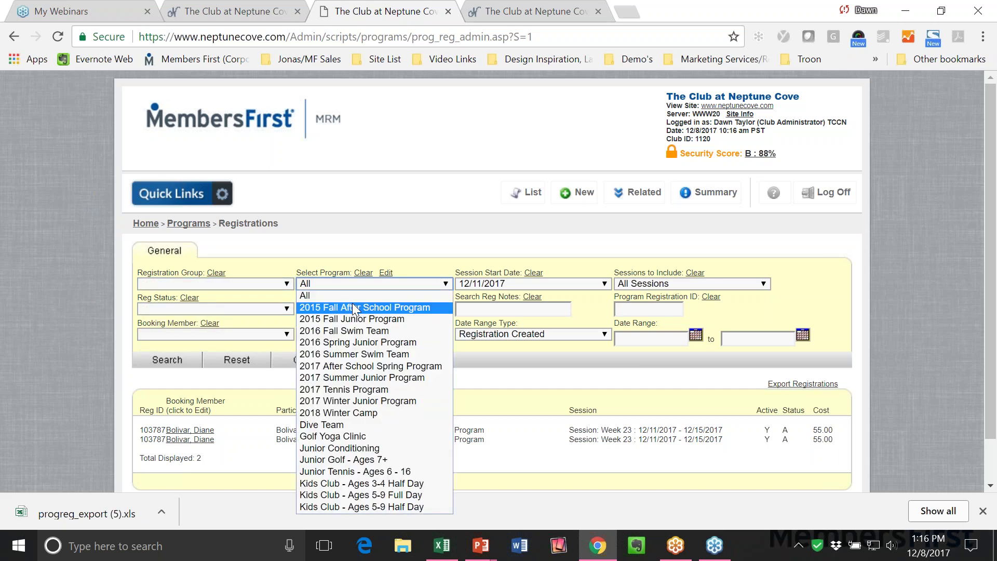
pyautogui.press('Escape')
pyautogui.click(496, 285)
pyautogui.scroll(15, 519, 342)
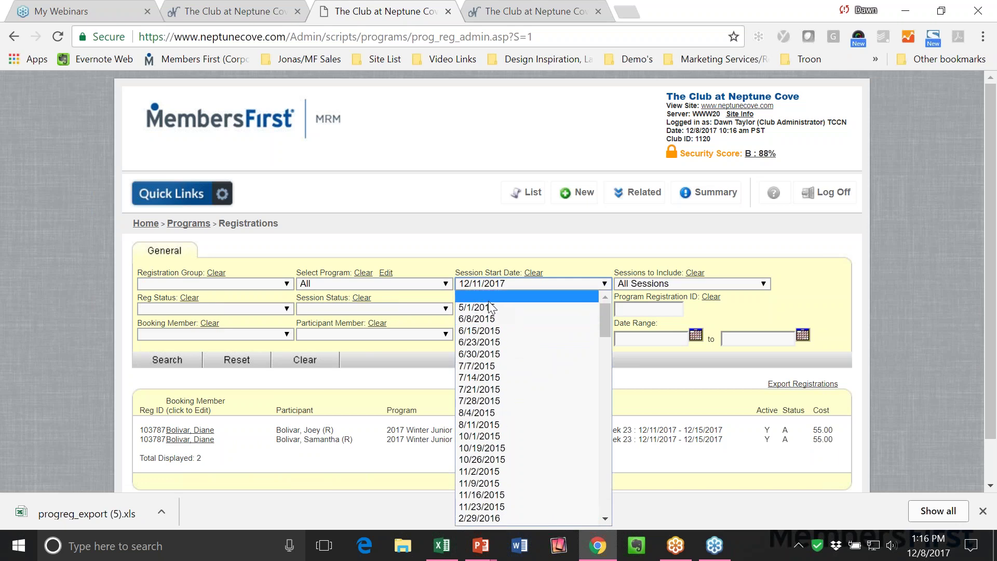
pyautogui.click(499, 295)
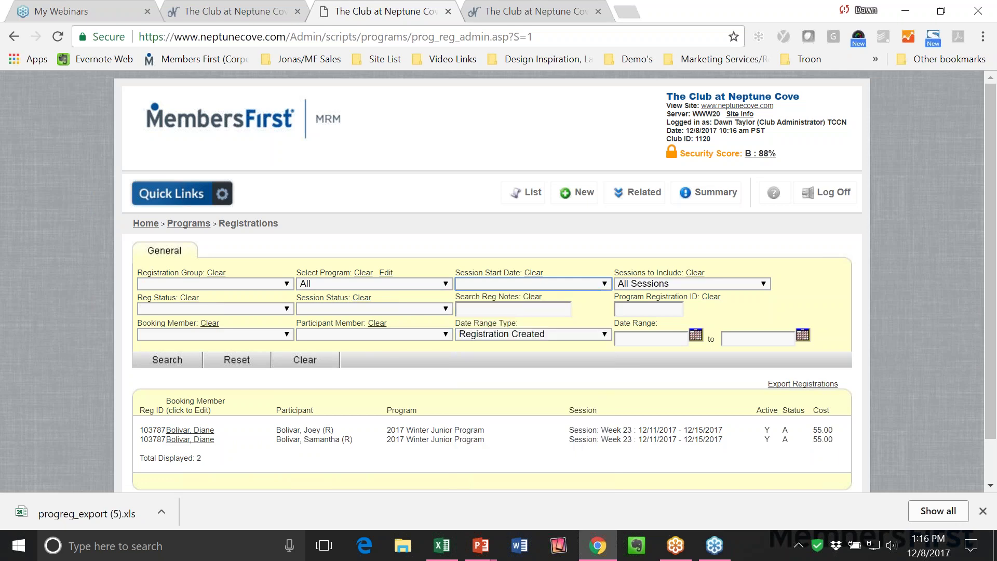
pyautogui.click(231, 338)
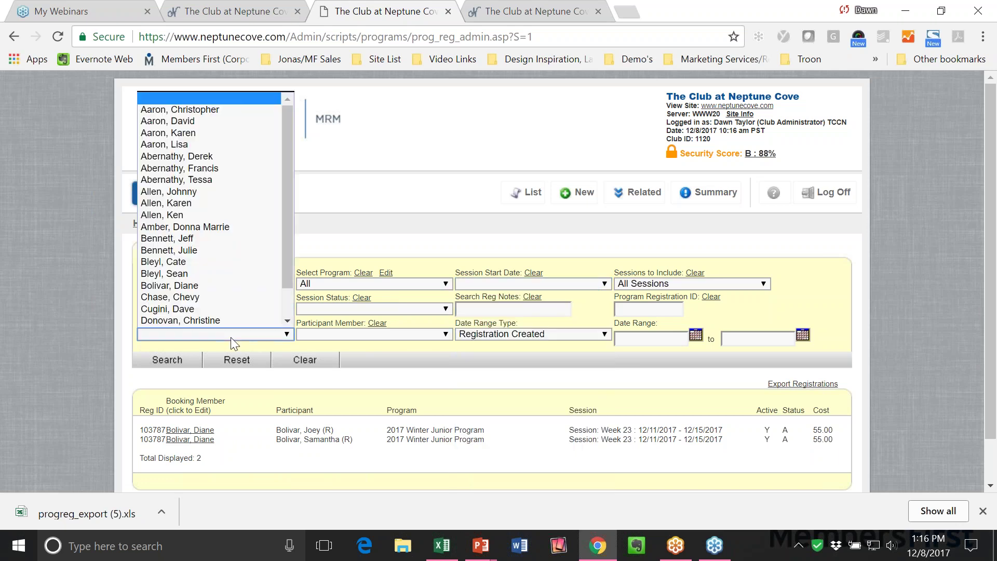
pyautogui.click(197, 285)
pyautogui.click(167, 360)
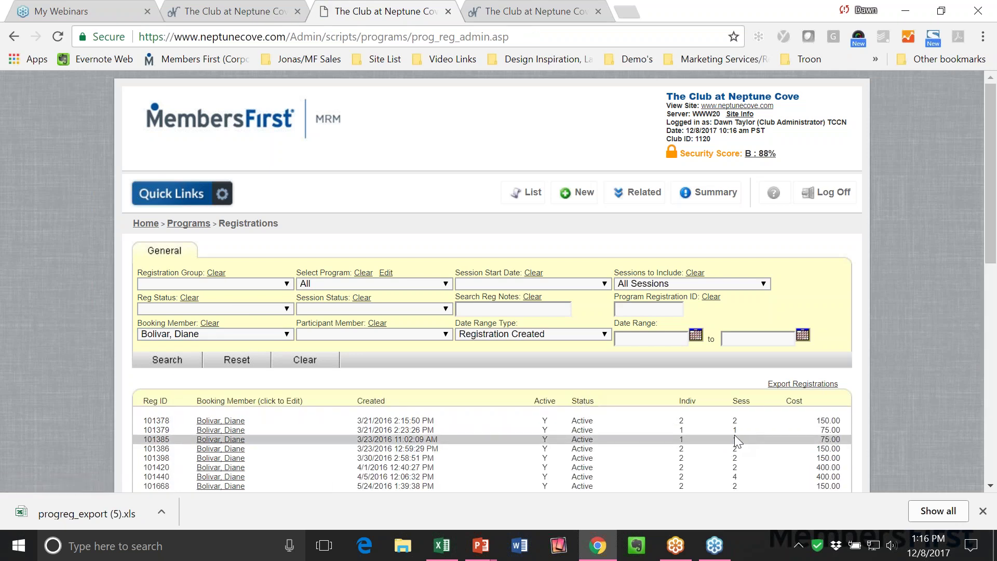
# Narrow the results to the first child as participant member.
pyautogui.scroll(-5, 767, 432)
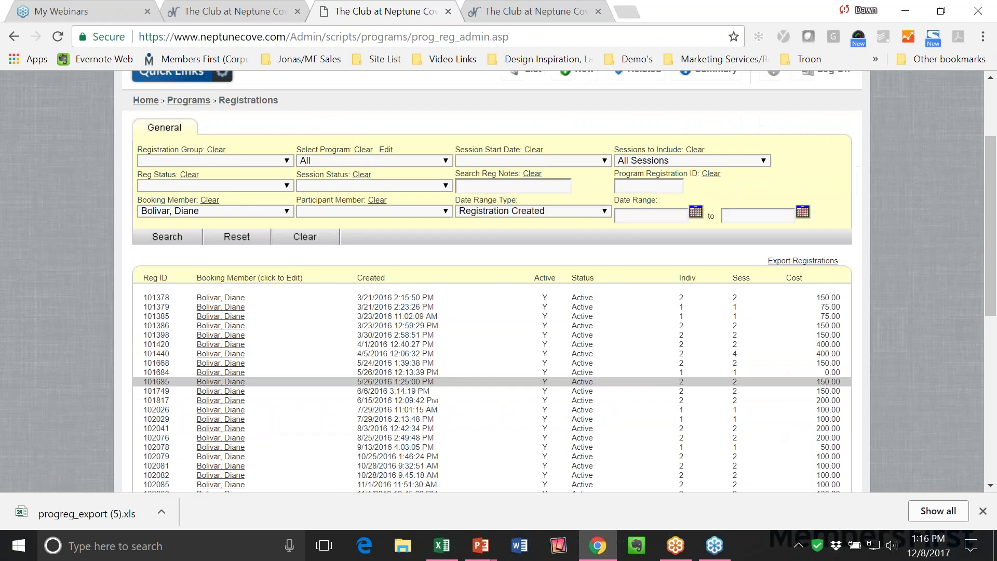
pyautogui.scroll(-2, 830, 428)
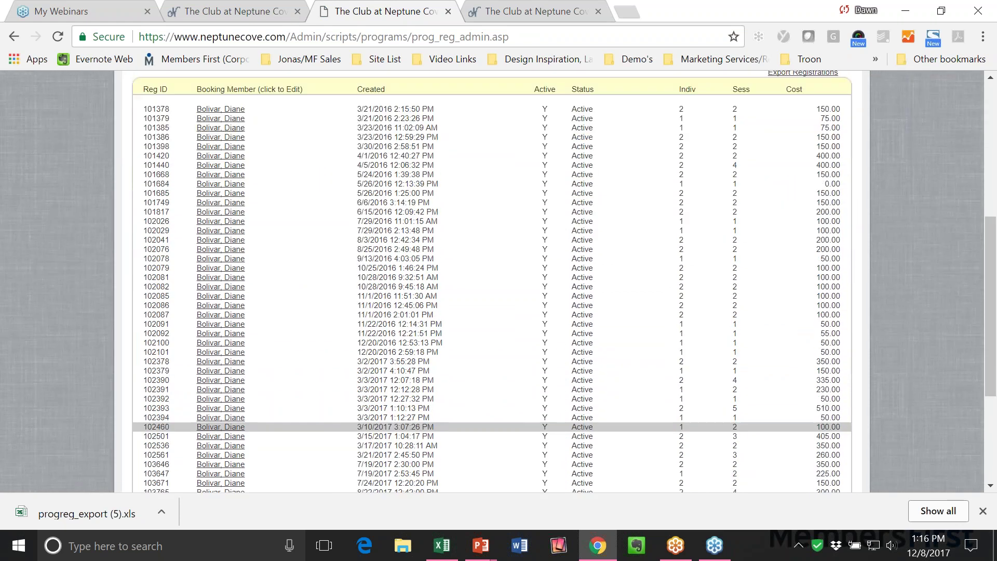
pyautogui.scroll(-3, 831, 428)
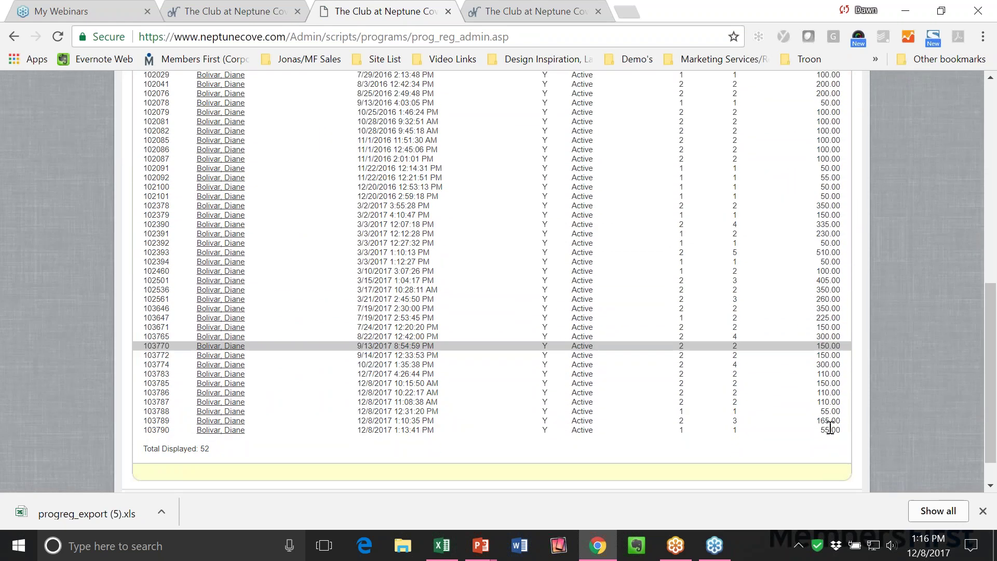
pyautogui.scroll(6, 831, 428)
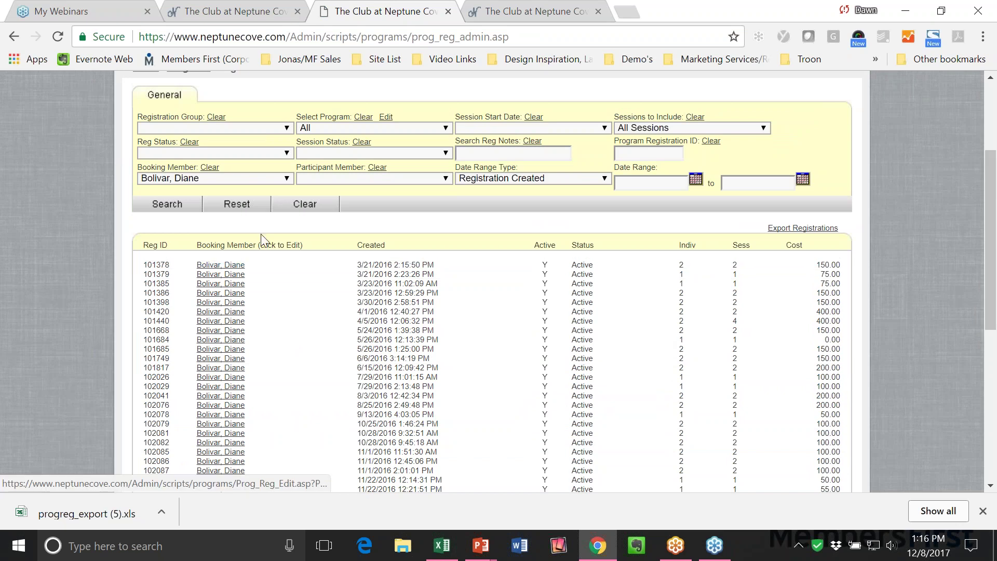
pyautogui.click(312, 182)
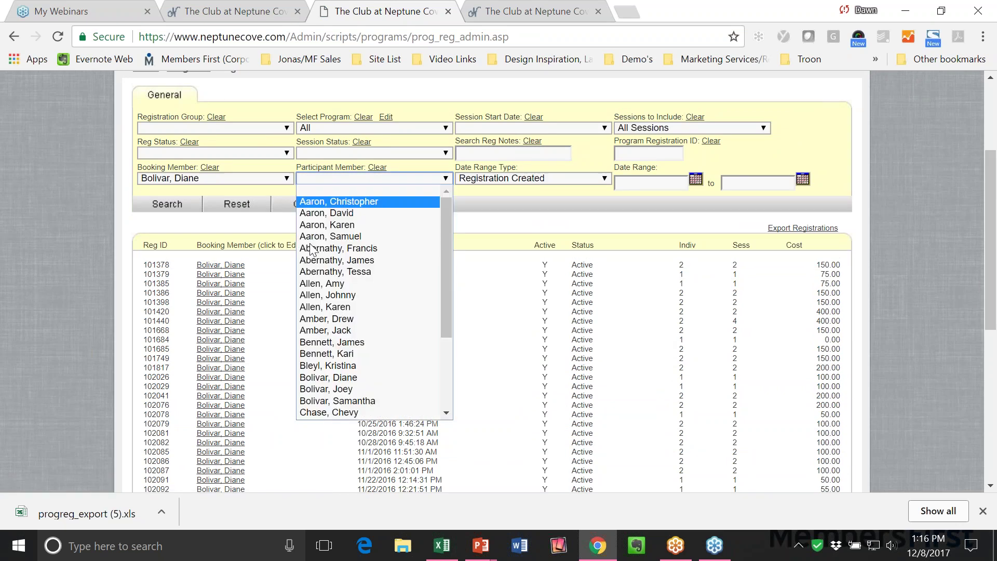
pyautogui.click(319, 389)
pyautogui.click(167, 203)
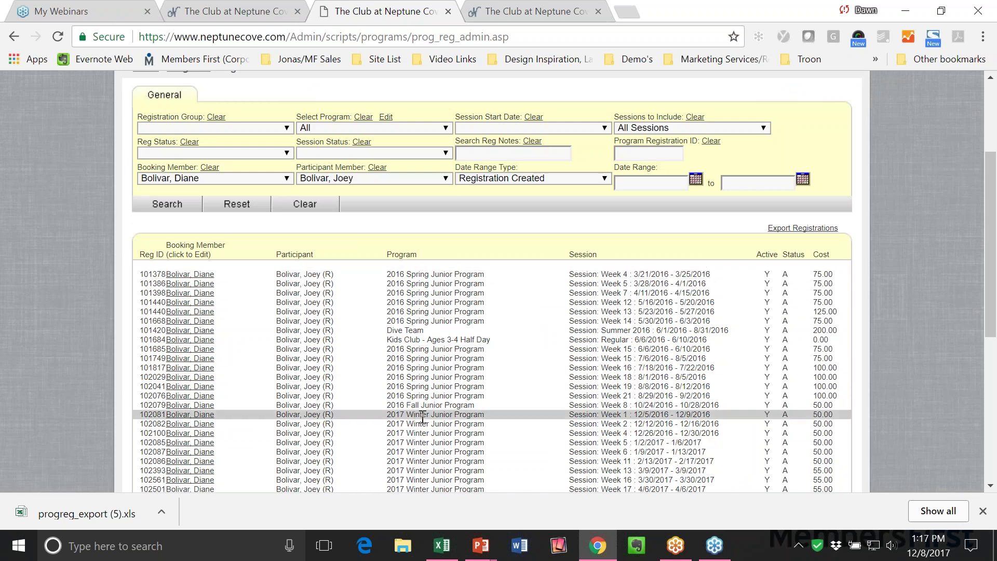
# Switch the participant member filter to the other child and refresh the results.
pyautogui.scroll(-1, 564, 312)
pyautogui.scroll(-4, 574, 352)
pyautogui.scroll(7, 574, 351)
pyautogui.click(346, 256)
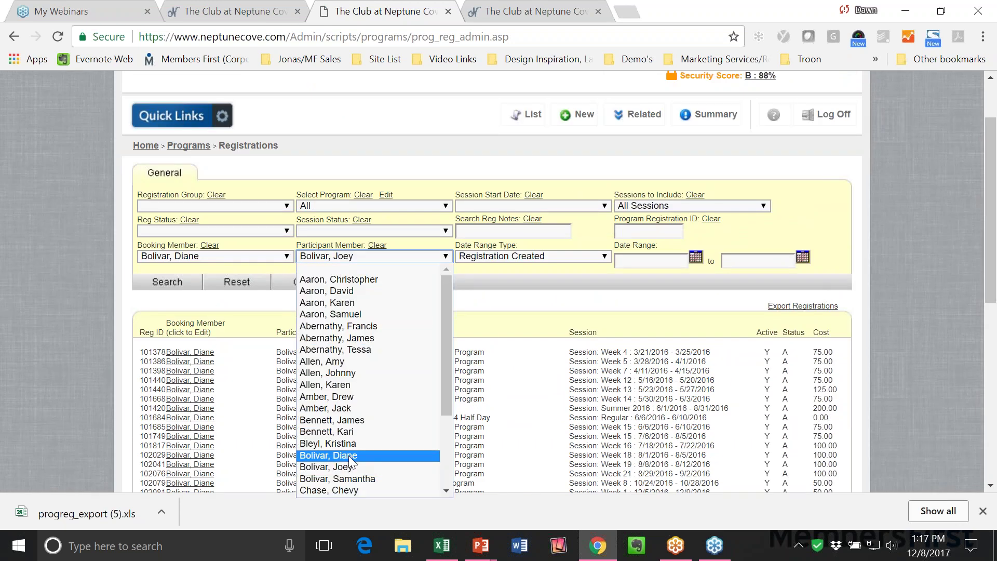
pyautogui.click(352, 480)
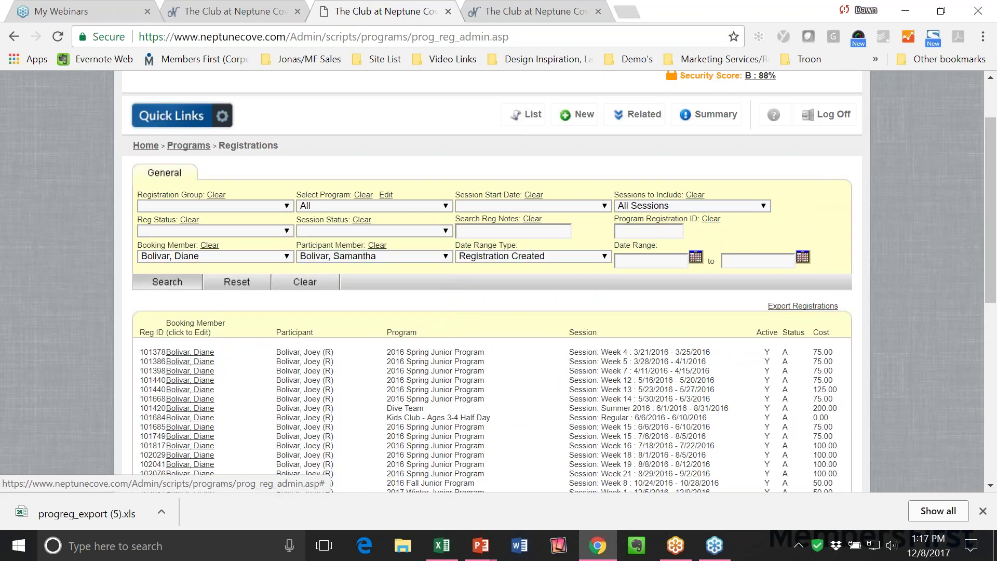
pyautogui.click(781, 384)
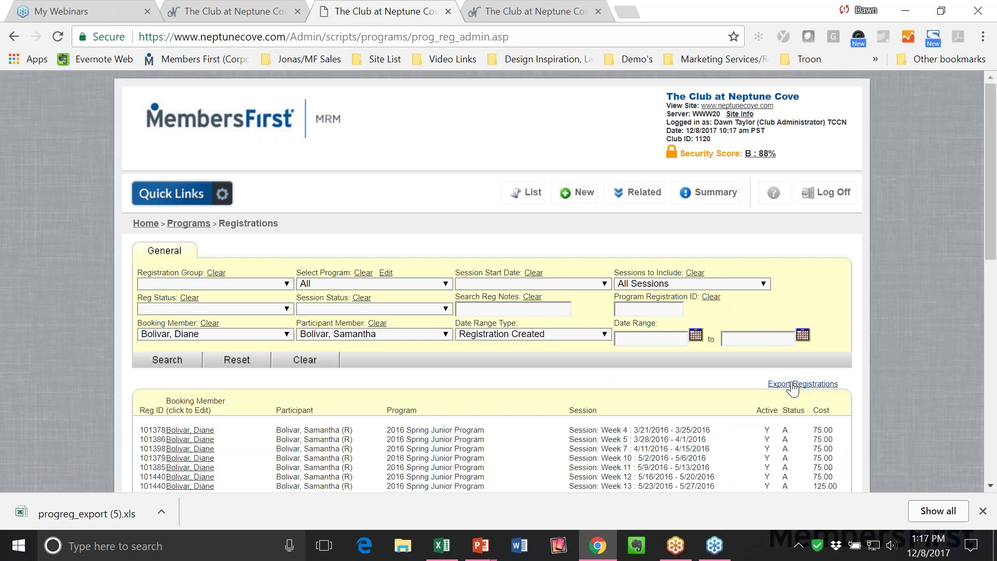
pyautogui.scroll(-3, 675, 394)
pyautogui.scroll(3, 622, 400)
pyautogui.click(200, 196)
pyautogui.scroll(-3, 201, 207)
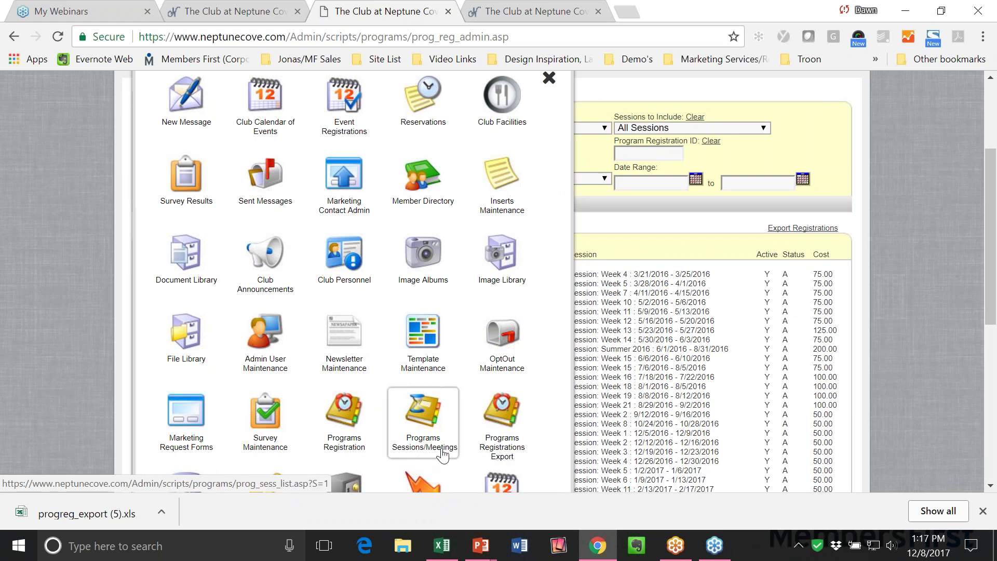
# Choose the New Message tile in Quick Links to reach the Message Drafts page.
pyautogui.moveTo(431, 453)
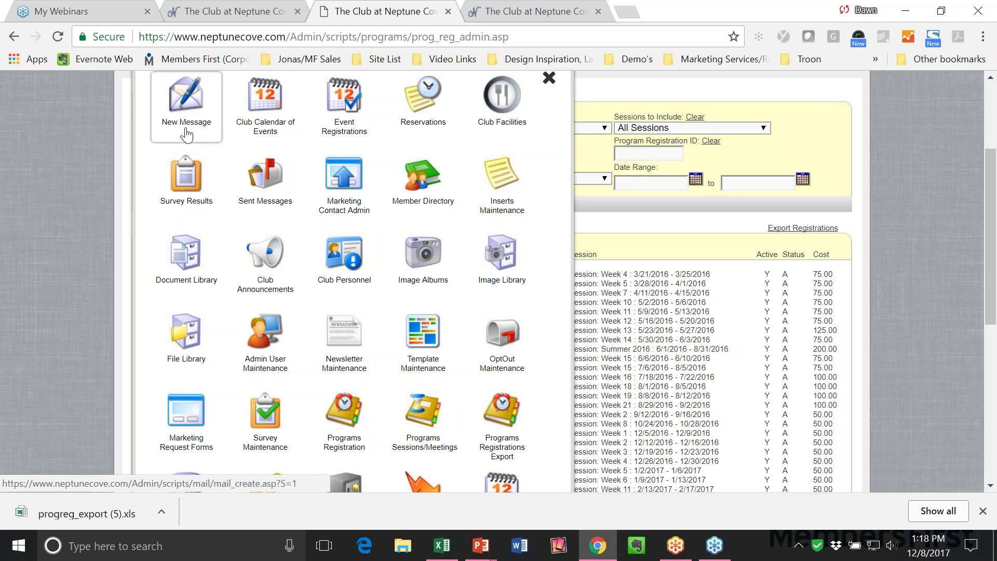
pyautogui.scroll(1, 175, 106)
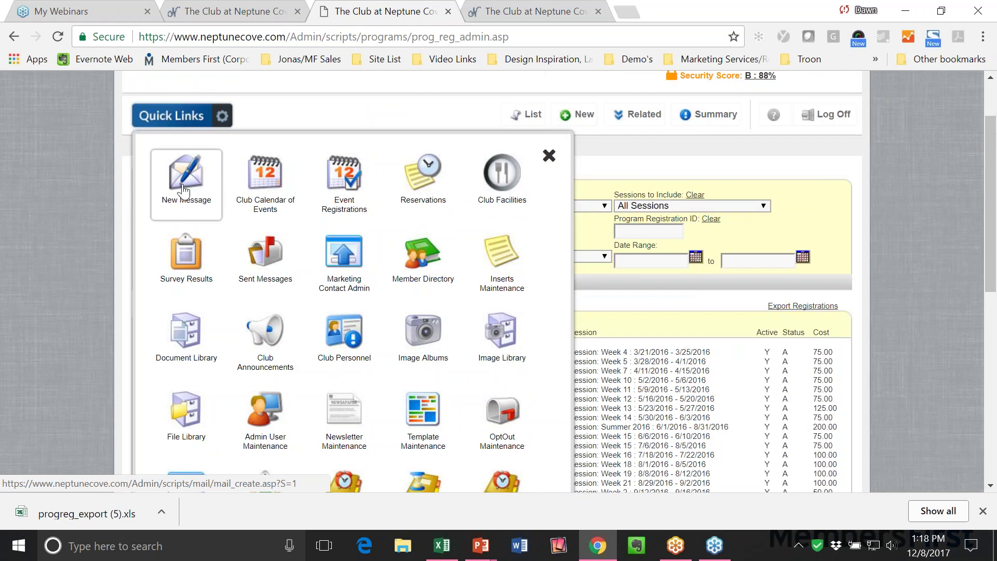
pyautogui.click(183, 191)
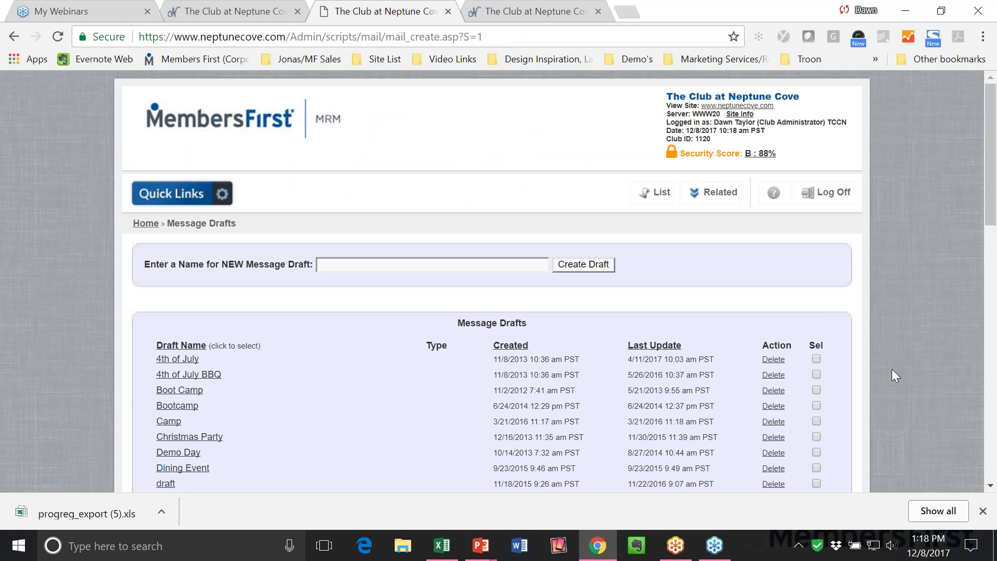
# Create a new message draft named 'Proof - JR Camps'.
pyautogui.click(361, 265)
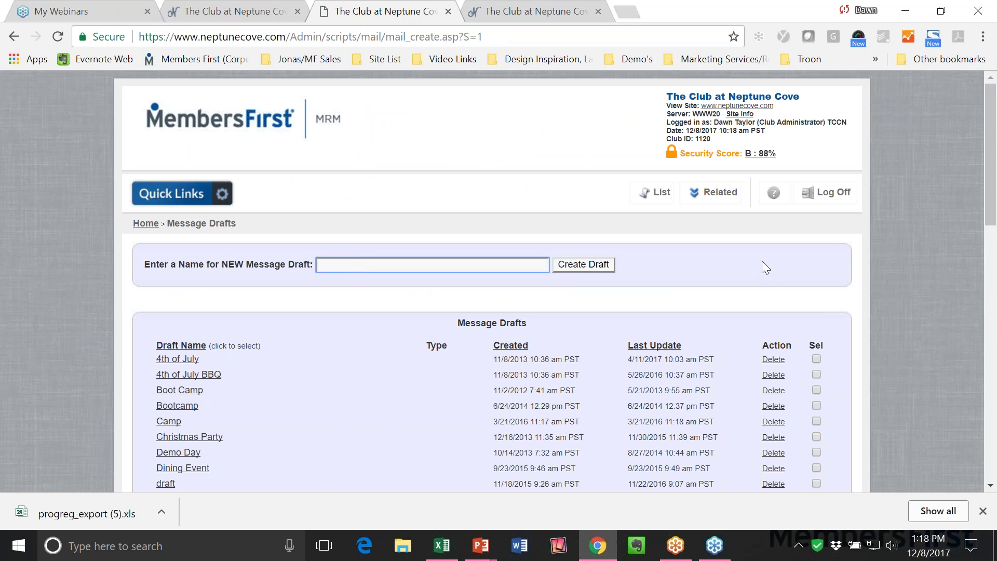
pyautogui.write('Proof - JR')
pyautogui.write('Cm')
pyautogui.press('BackSpace')
pyautogui.write('amps')
pyautogui.click(566, 264)
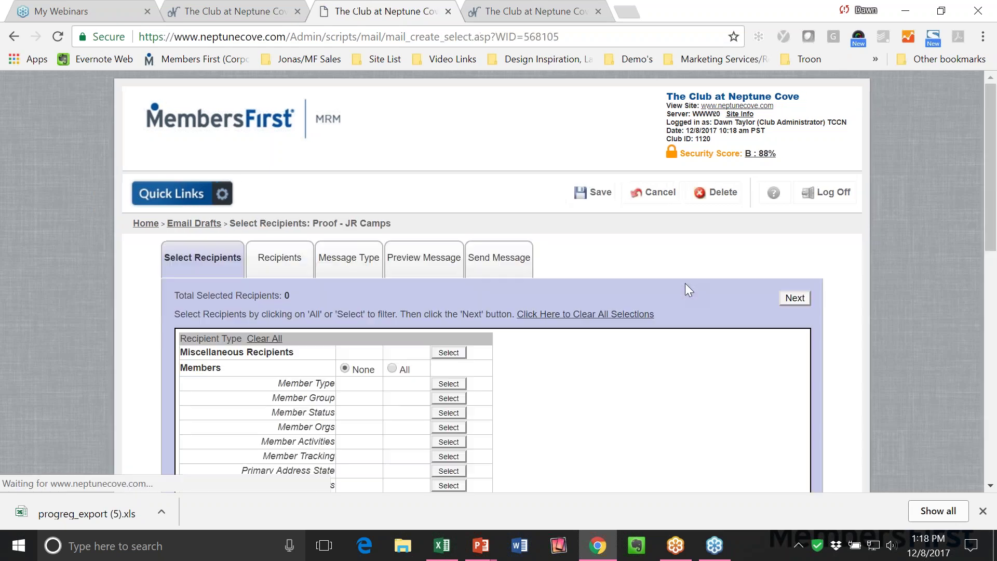
# Target the draft at 2017 Winter Junior Program Week 23 registrants and continue to Message Type.
pyautogui.scroll(-3, 576, 425)
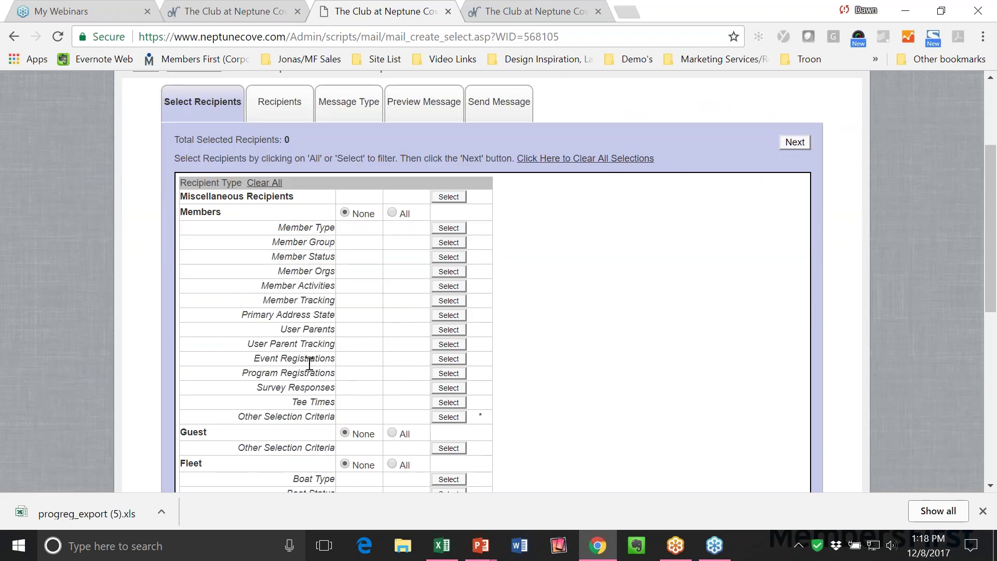
pyautogui.tripleClick(266, 373)
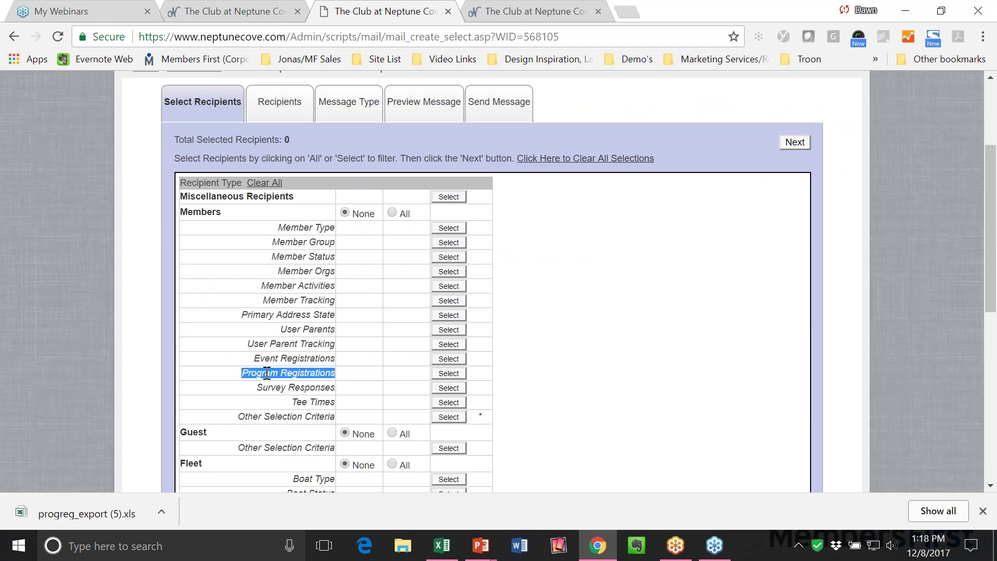
pyautogui.click(441, 373)
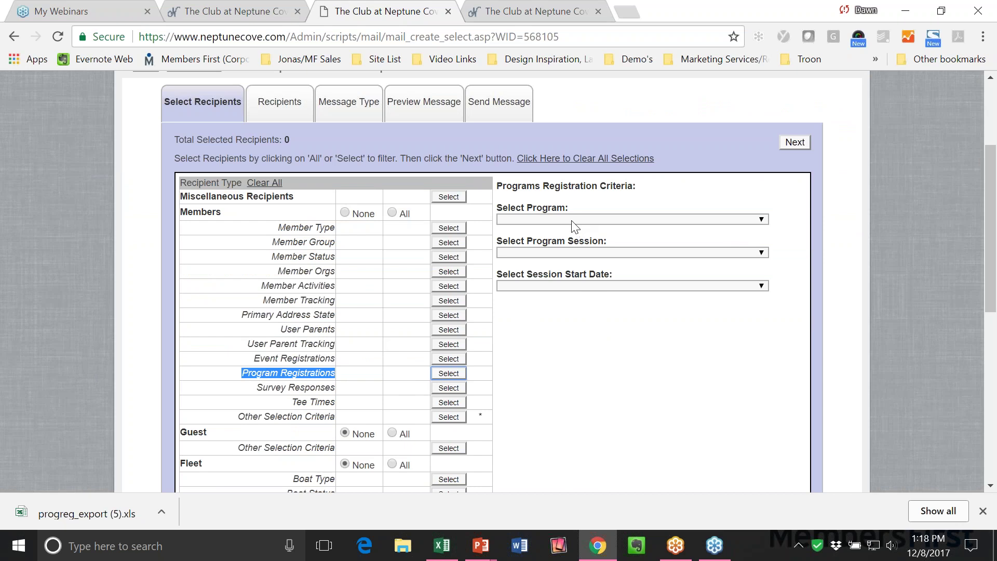
pyautogui.click(572, 220)
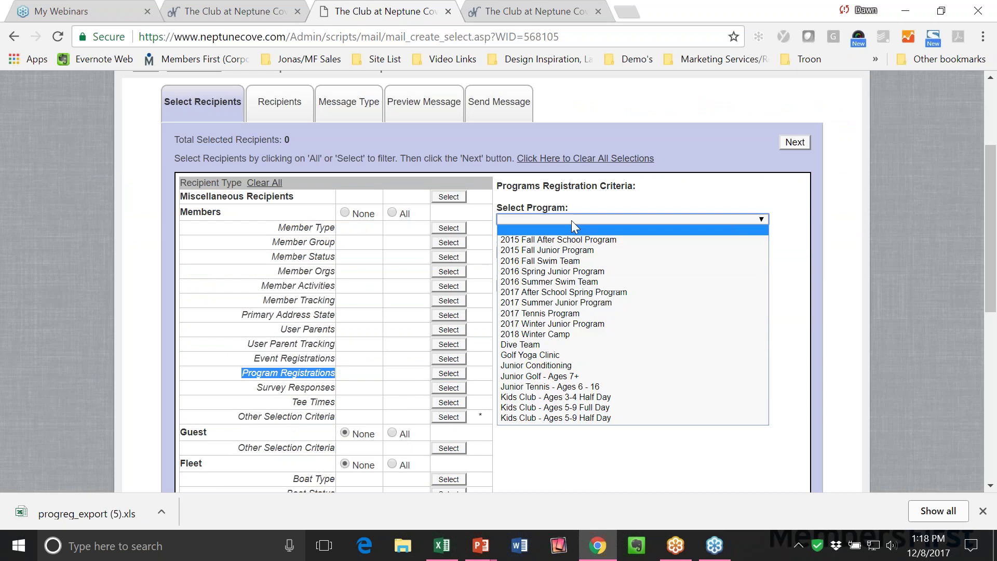
pyautogui.click(571, 324)
pyautogui.click(556, 258)
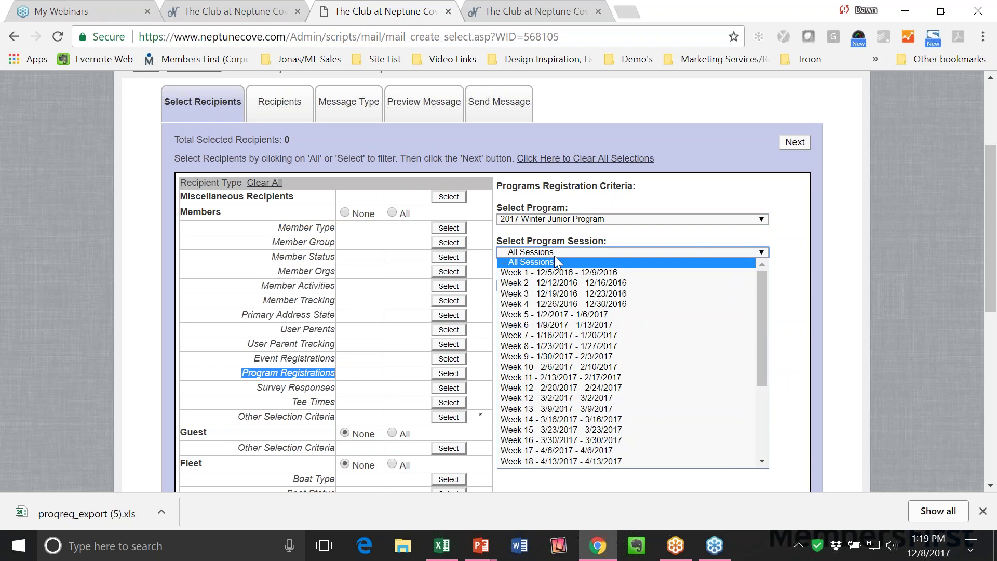
pyautogui.scroll(-4, 556, 382)
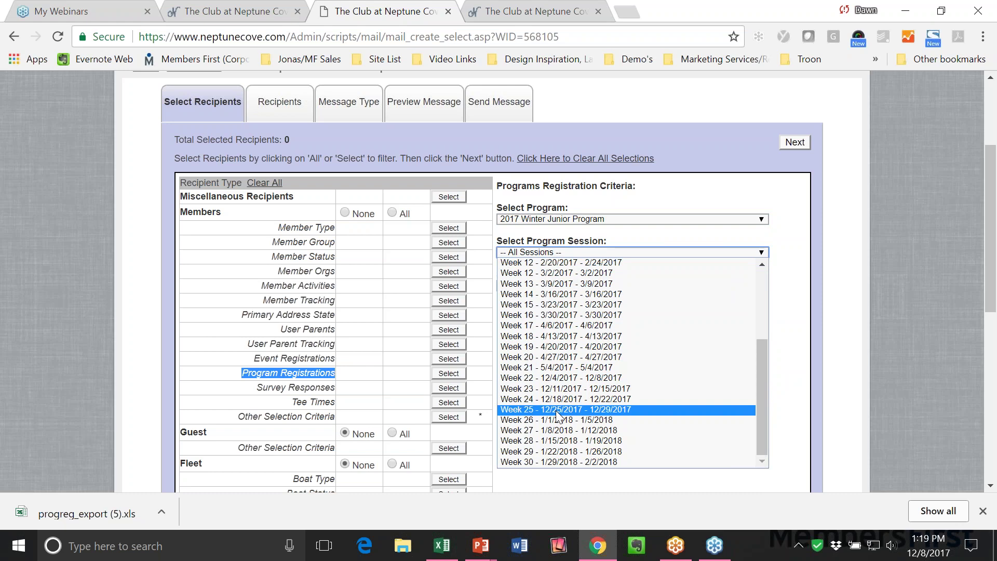
pyautogui.click(559, 389)
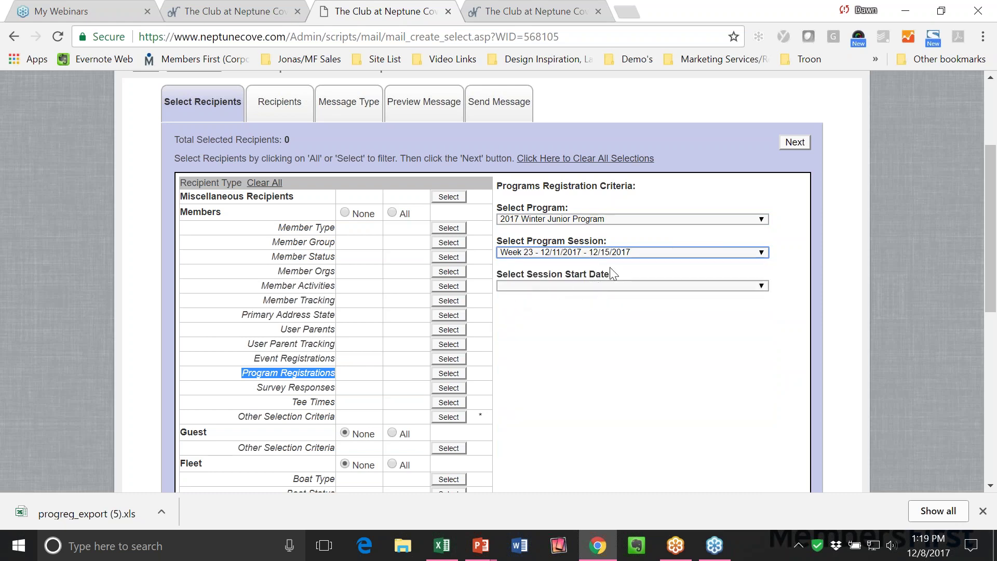
pyautogui.click(802, 141)
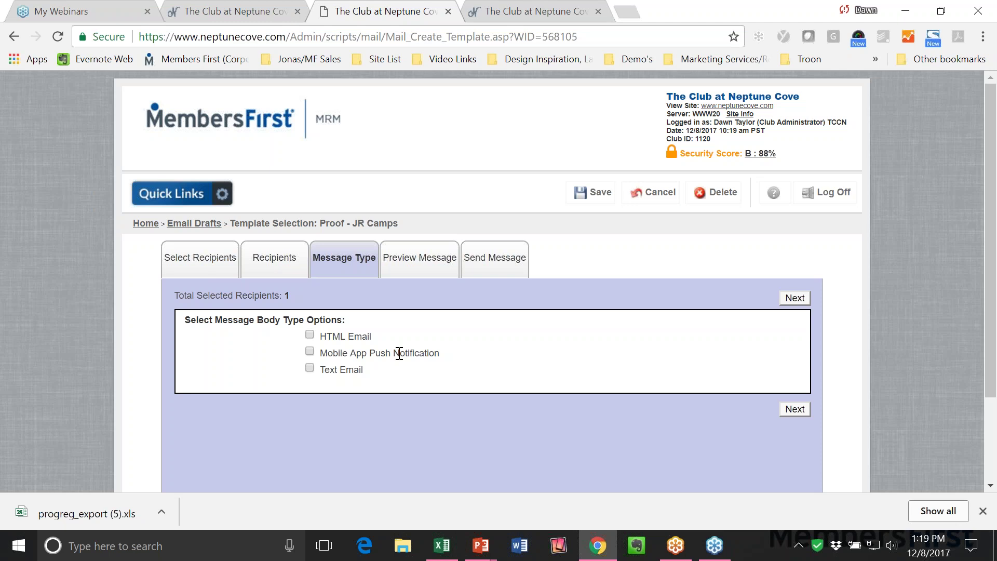
# Review the HTML Email body type, then return to the MRM admin home page.
pyautogui.moveTo(332, 337); pyautogui.dragTo(383, 341)
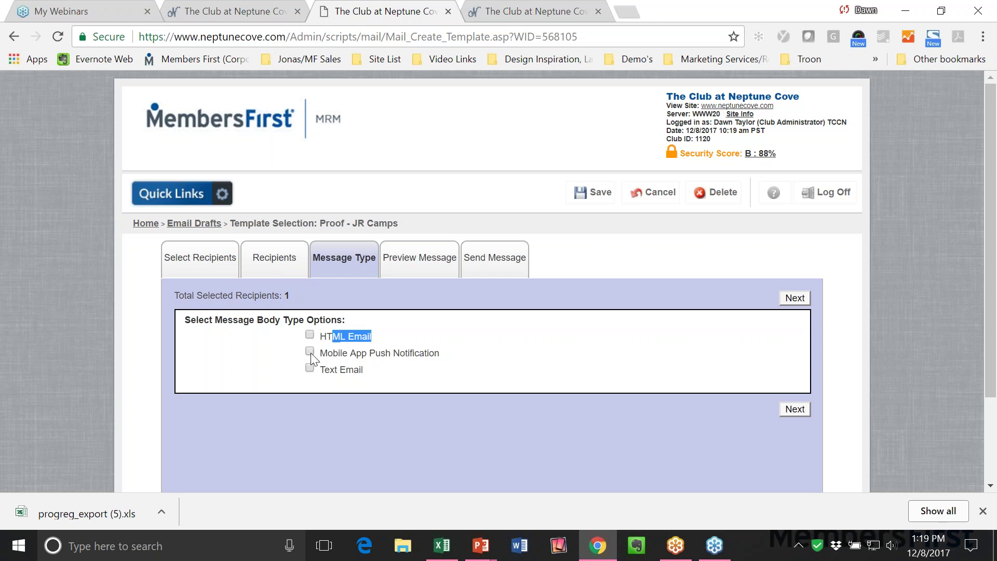
pyautogui.click(441, 353)
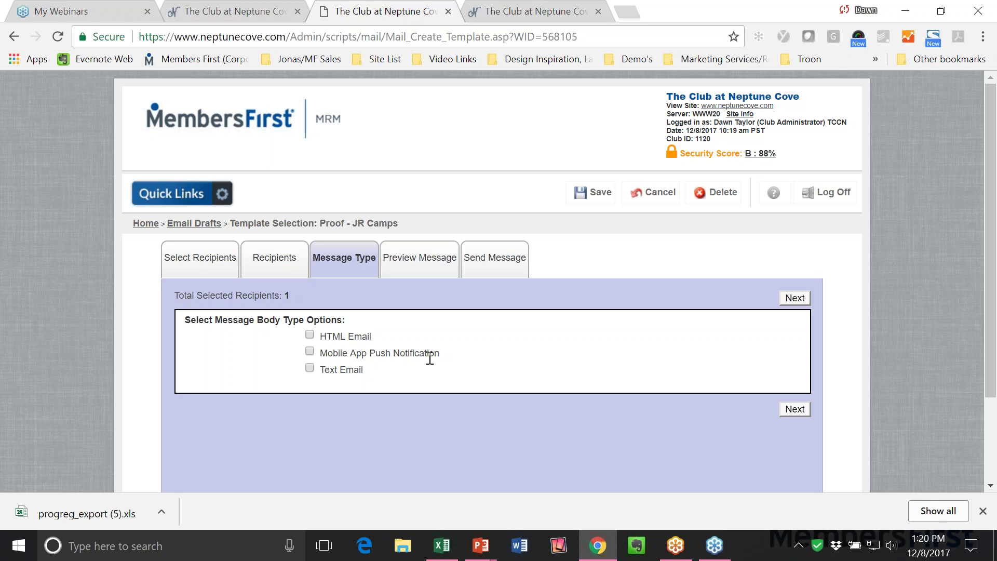
pyautogui.click(156, 225)
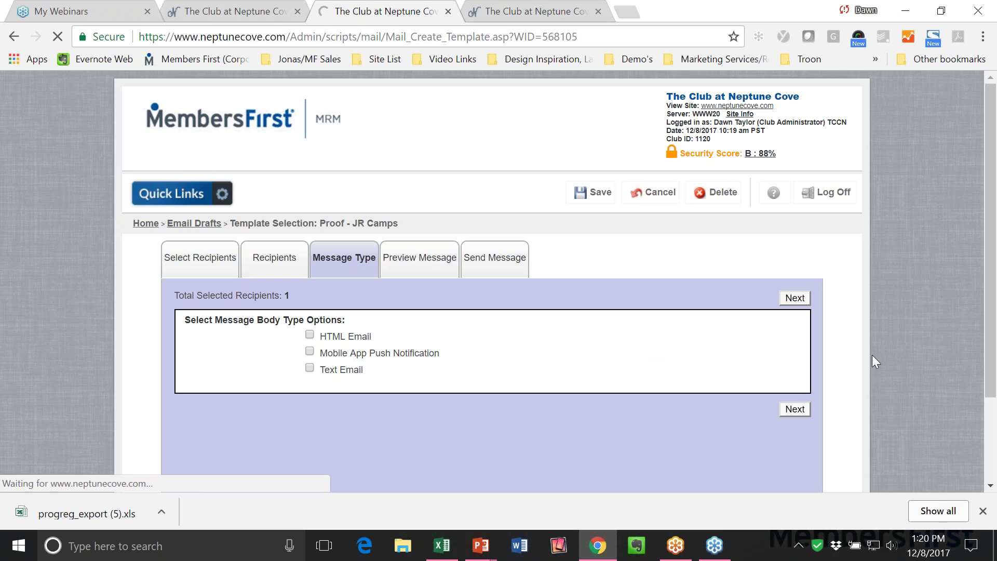